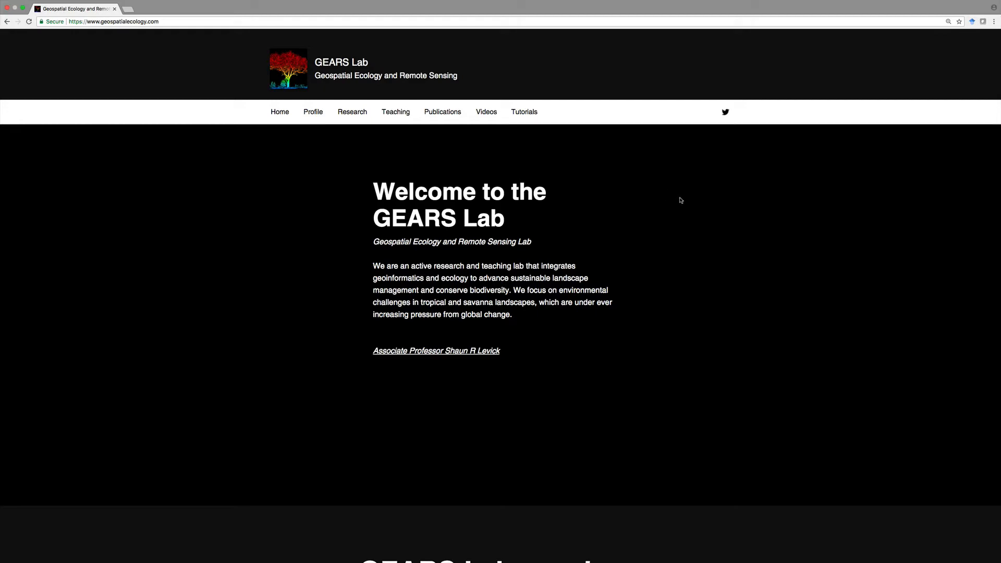
- Switch from the browser to SNAP and check the installed version in the program's About information
{"action": "key", "text": "ctrl+Right"}
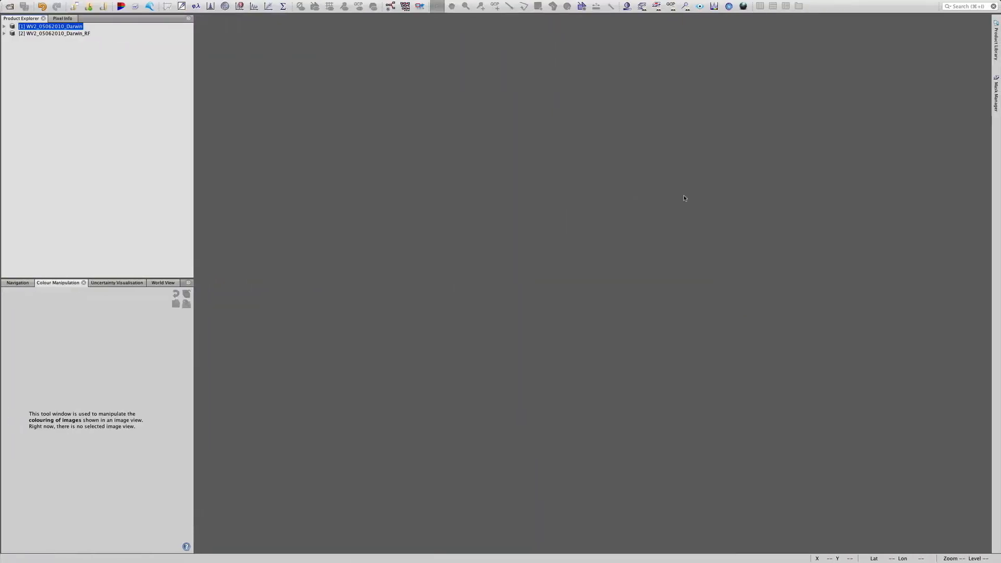
{"action": "mouse_move", "coordinate": [387, 4]}
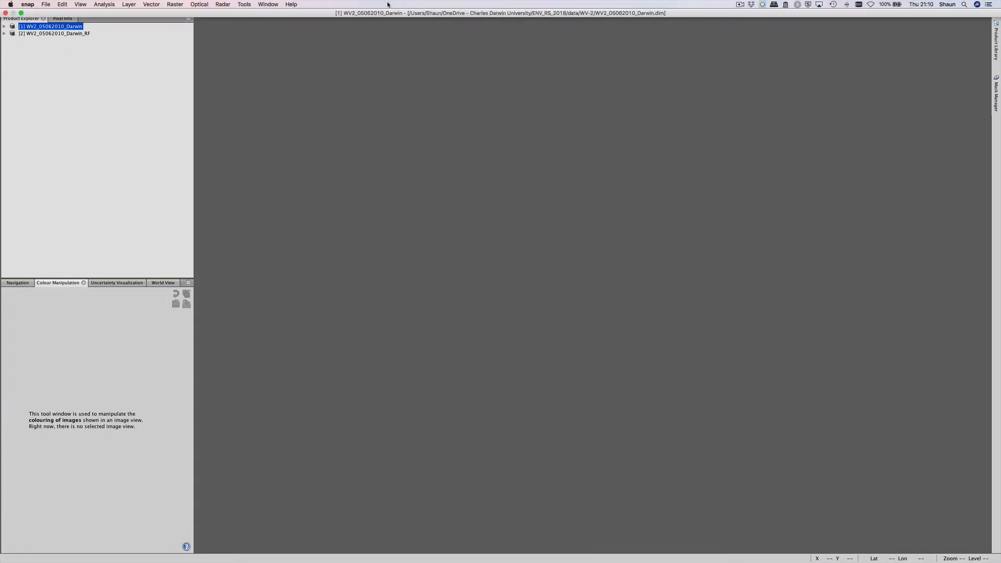
{"action": "left_click", "coordinate": [296, 5]}
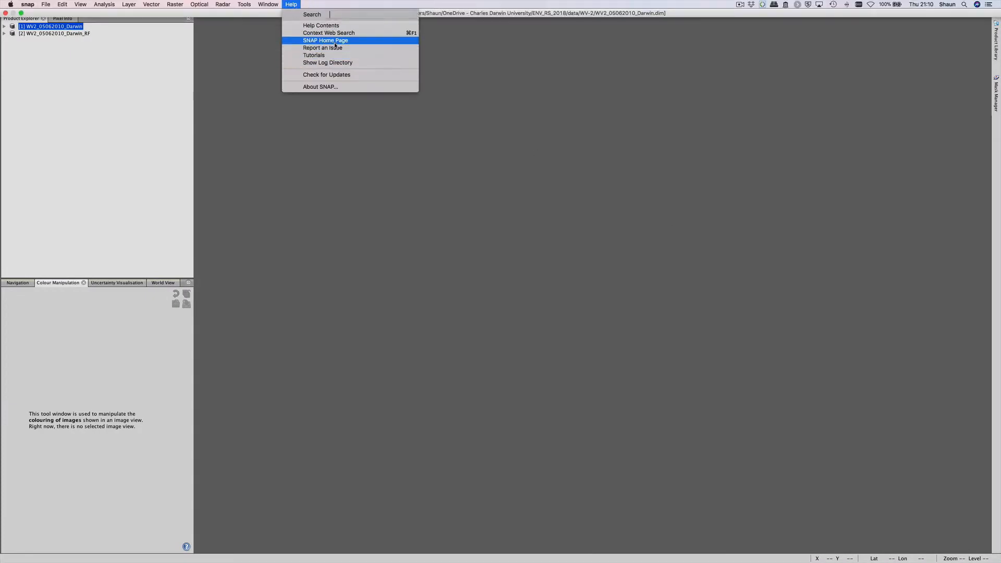
{"action": "left_click", "coordinate": [340, 87]}
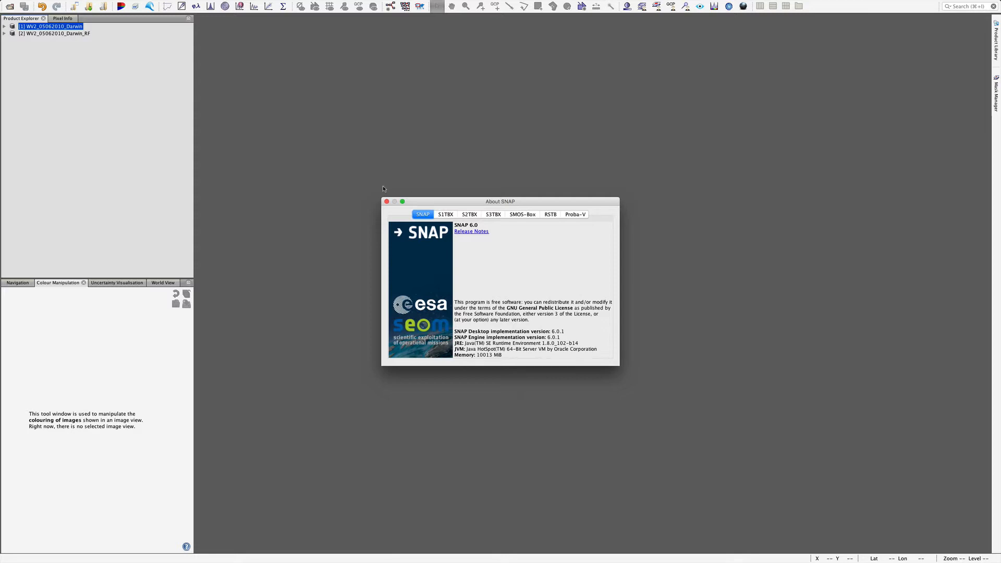
{"action": "left_click", "coordinate": [386, 202]}
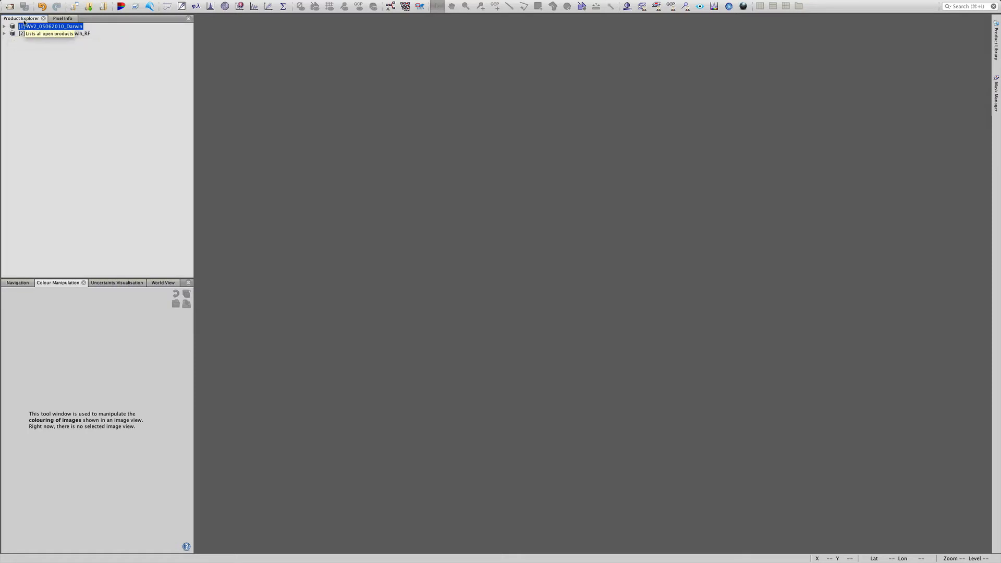
{"action": "left_click", "coordinate": [46, 4]}
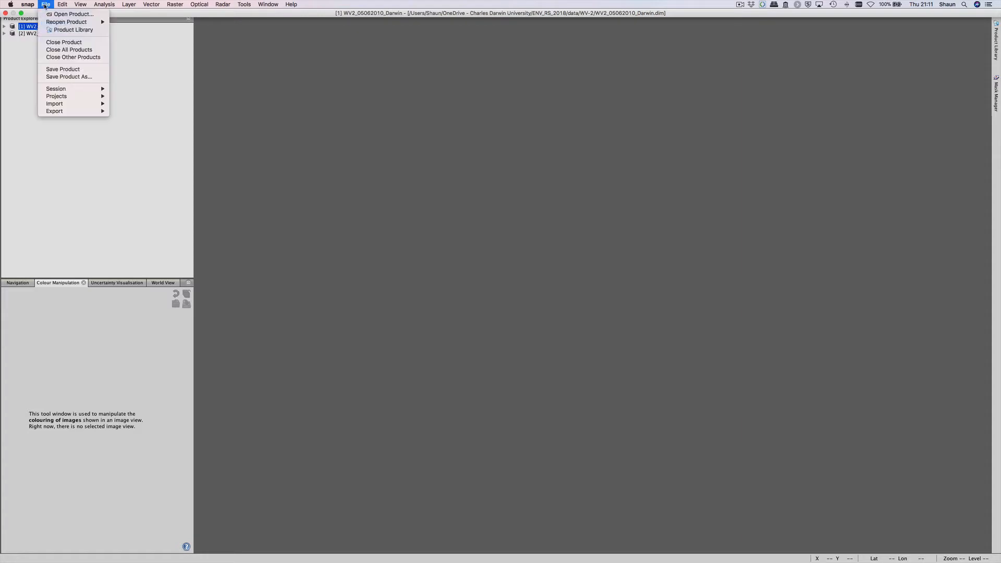
{"action": "left_click", "coordinate": [135, 48]}
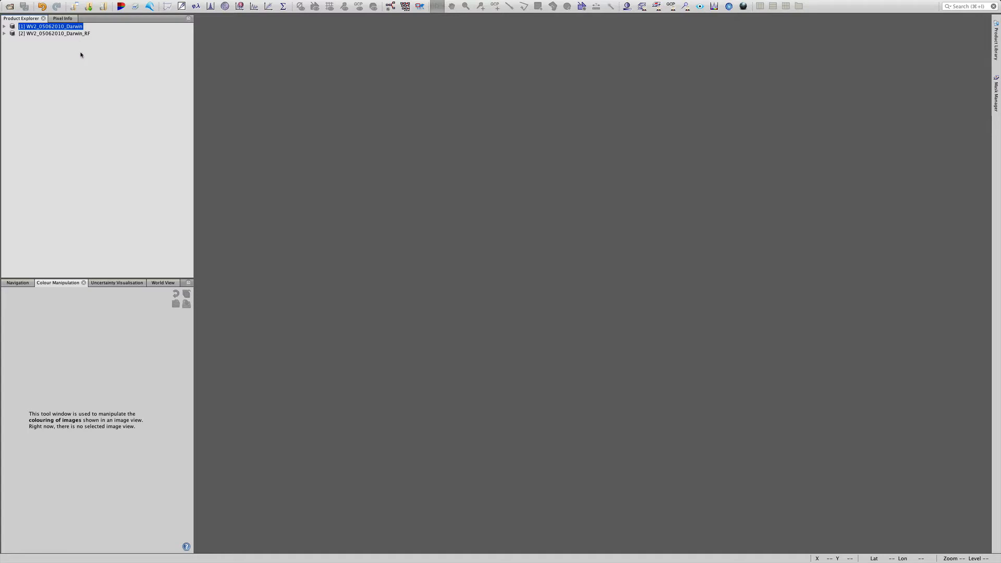
- Open WV2_05062010_Darwin as an RGB image with the NASA L1 True Color profile and hide the training polygon overlay
{"action": "right_click", "coordinate": [45, 30]}
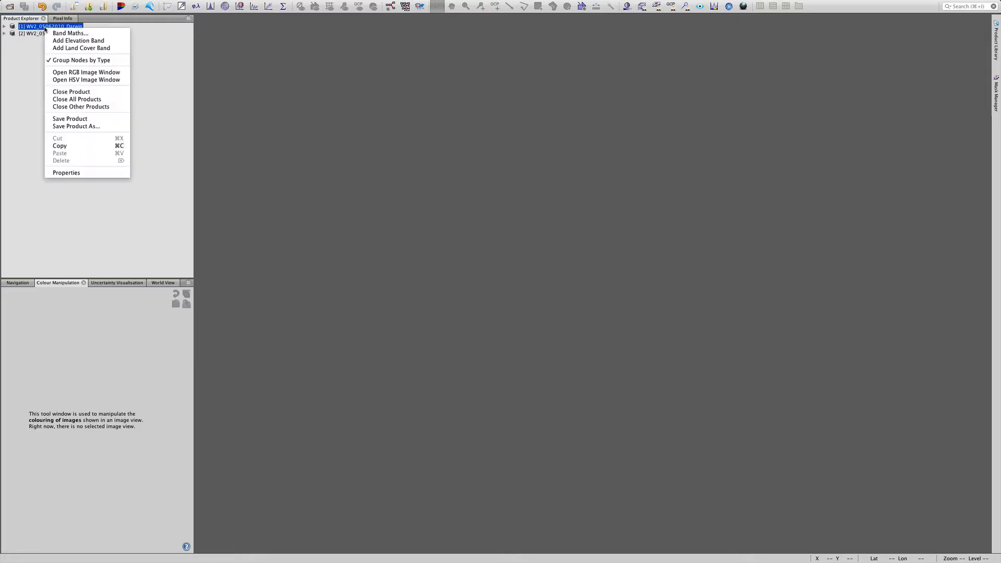
{"action": "left_click", "coordinate": [83, 73]}
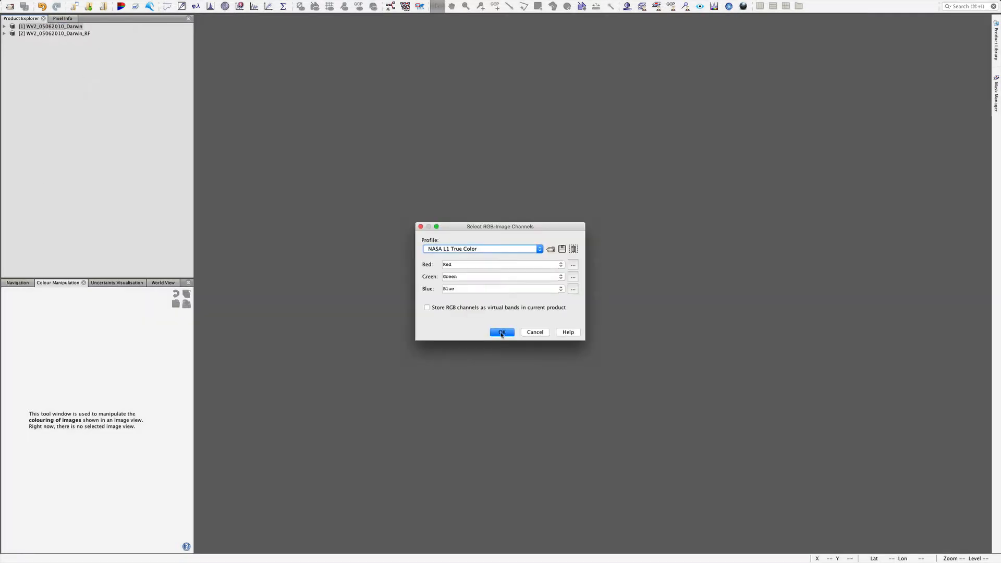
{"action": "left_click", "coordinate": [501, 332]}
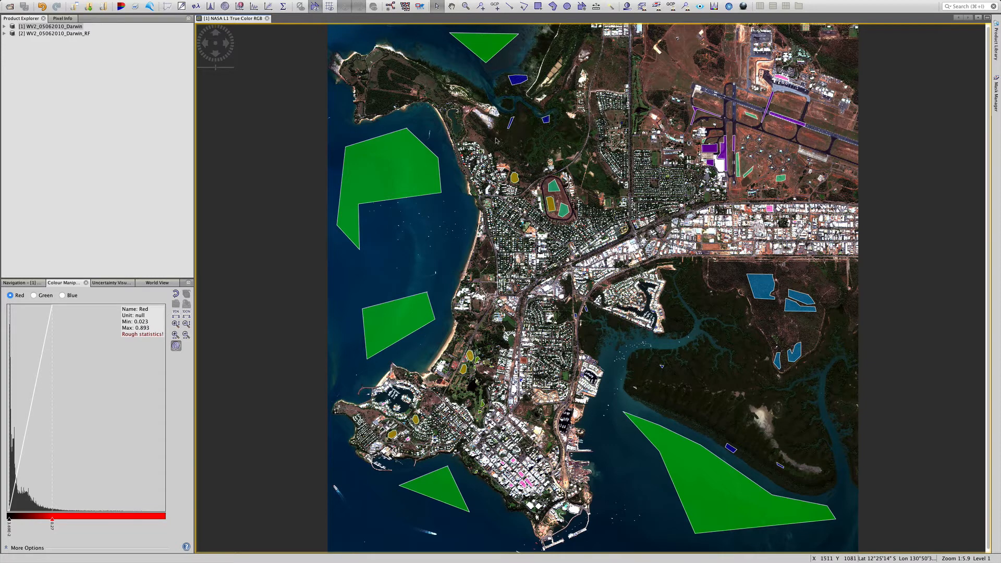
{"action": "left_click", "coordinate": [315, 7]}
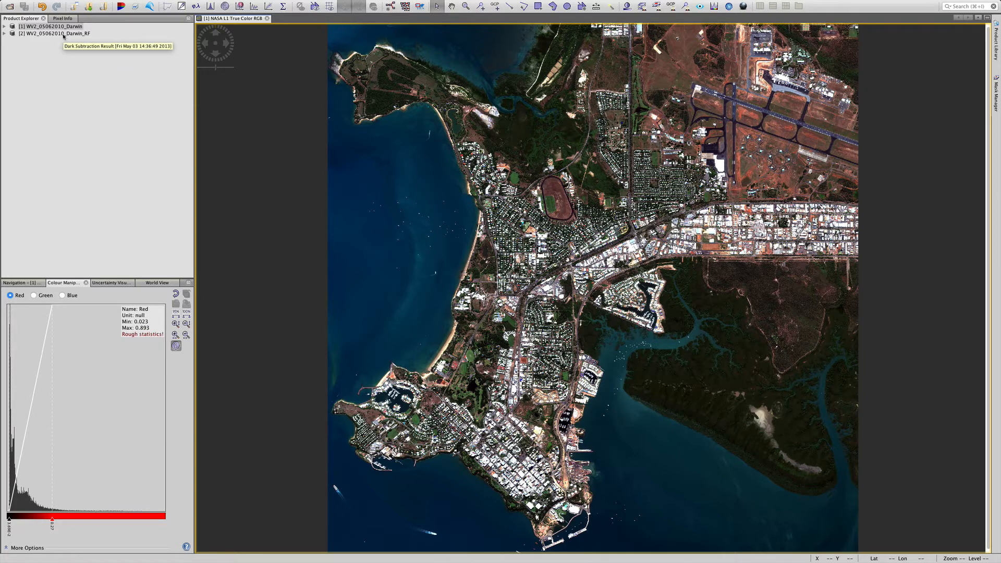
- Display the LabeledClasses band of the WV2_05062010_Darwin_RF product
{"action": "left_click", "coordinate": [35, 36]}
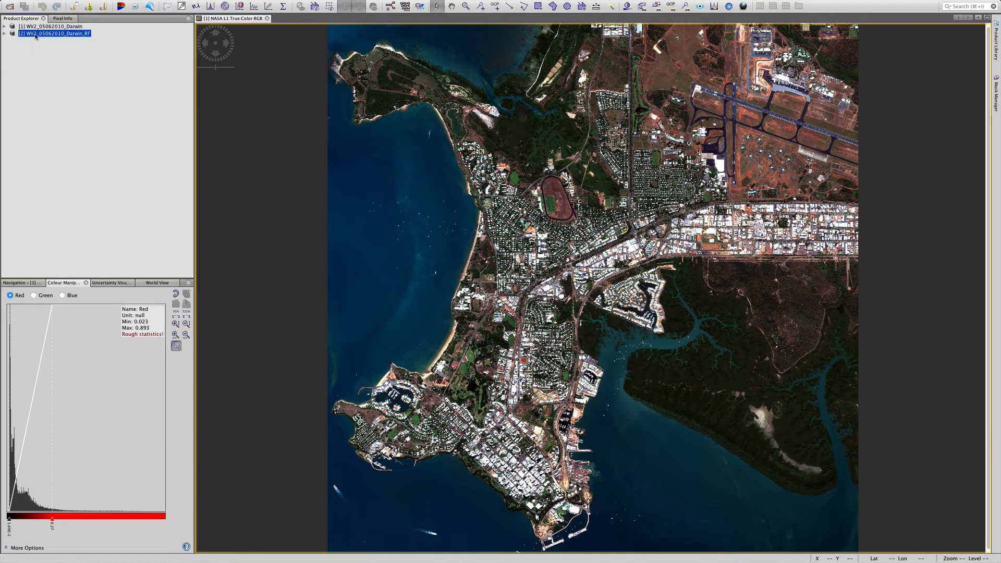
{"action": "left_click", "coordinate": [4, 34]}
{"action": "left_click", "coordinate": [13, 62]}
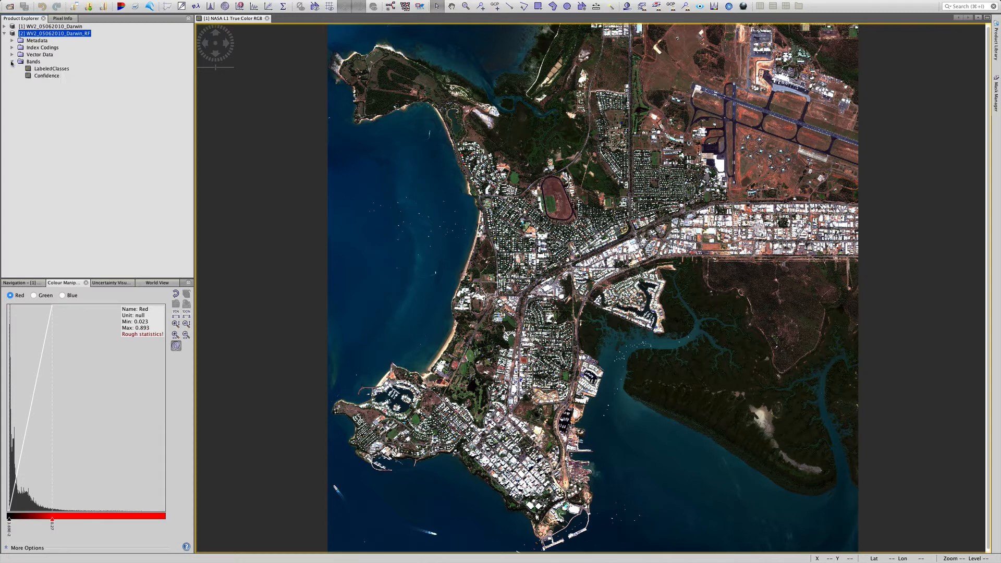
{"action": "double_click", "coordinate": [45, 71]}
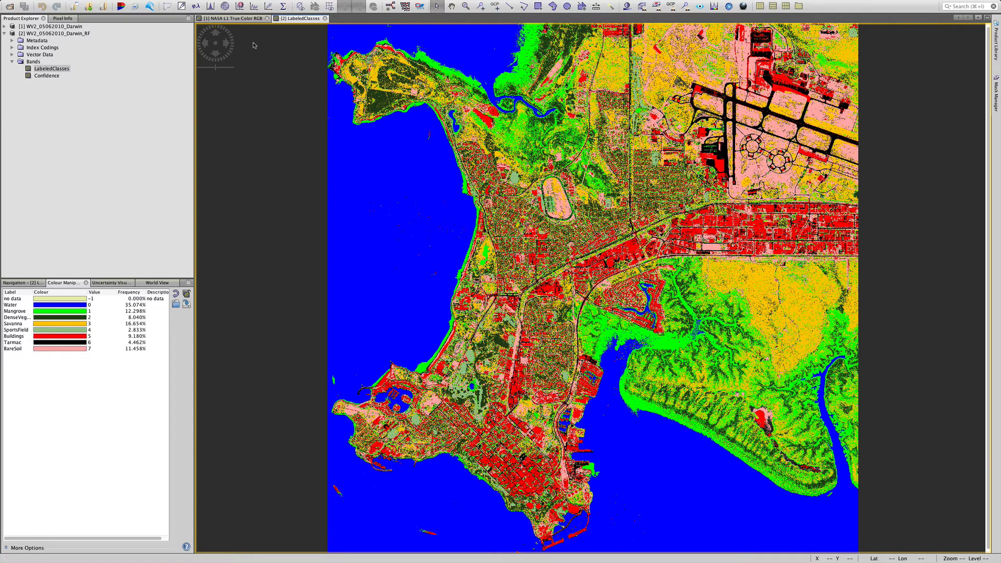
- Show the NASA L1 True Color image at 1:2 zoom over the southwestern peninsula, with the WV2_05062010_Darwin product selected
{"action": "left_click", "coordinate": [250, 20]}
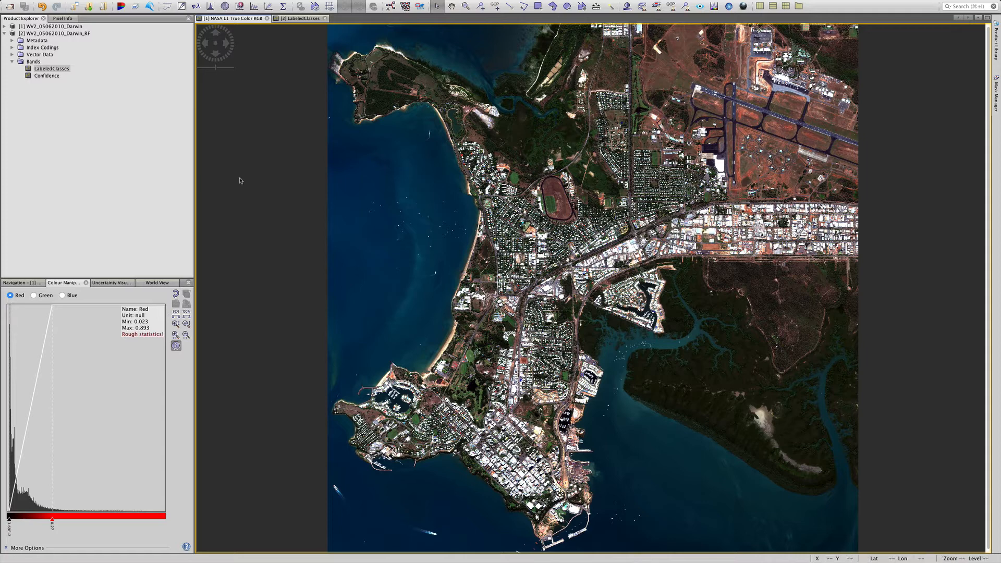
{"action": "left_click", "coordinate": [22, 283]}
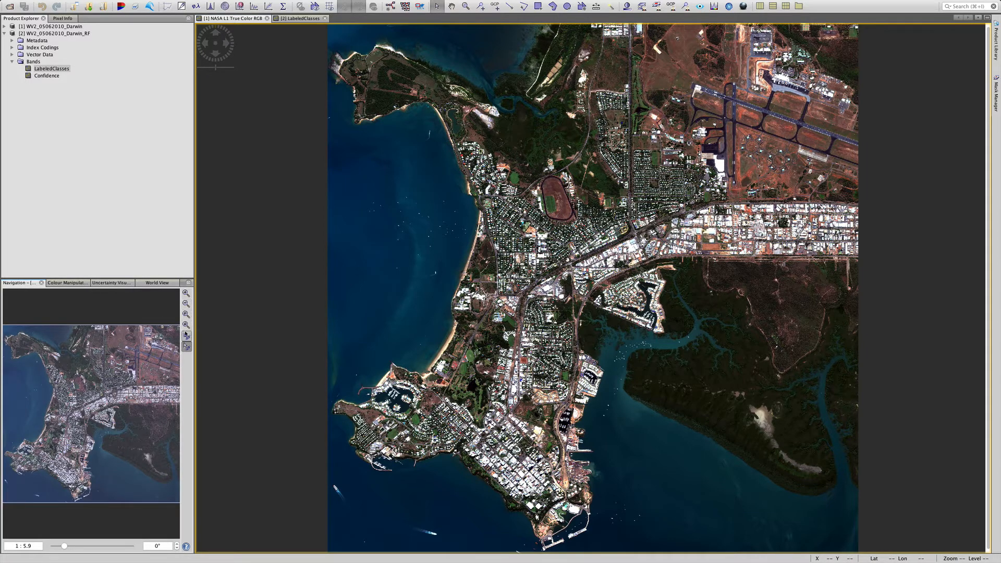
{"action": "left_click", "coordinate": [186, 313]}
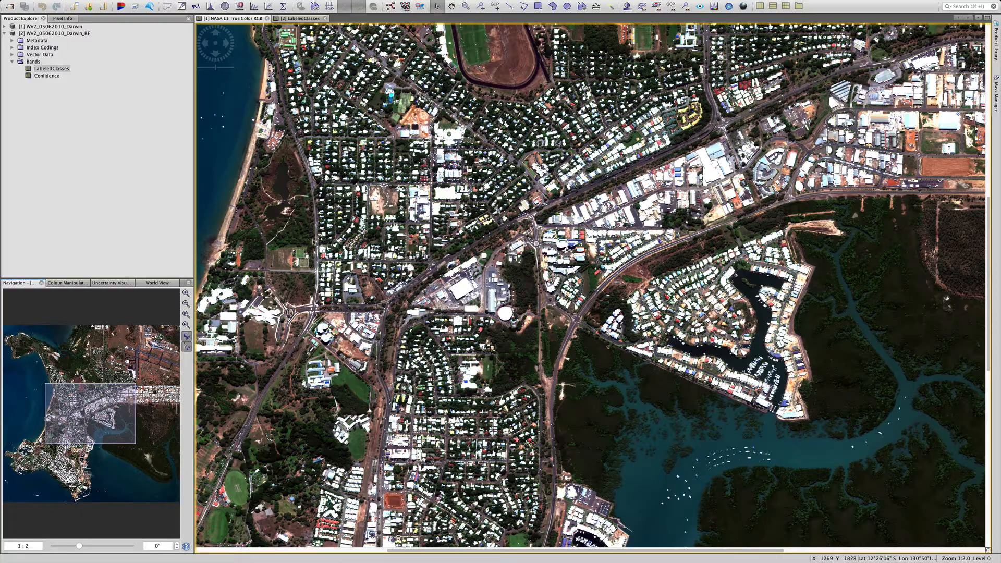
{"action": "left_click_drag", "start_coordinate": [88, 417], "coordinate": [45, 453]}
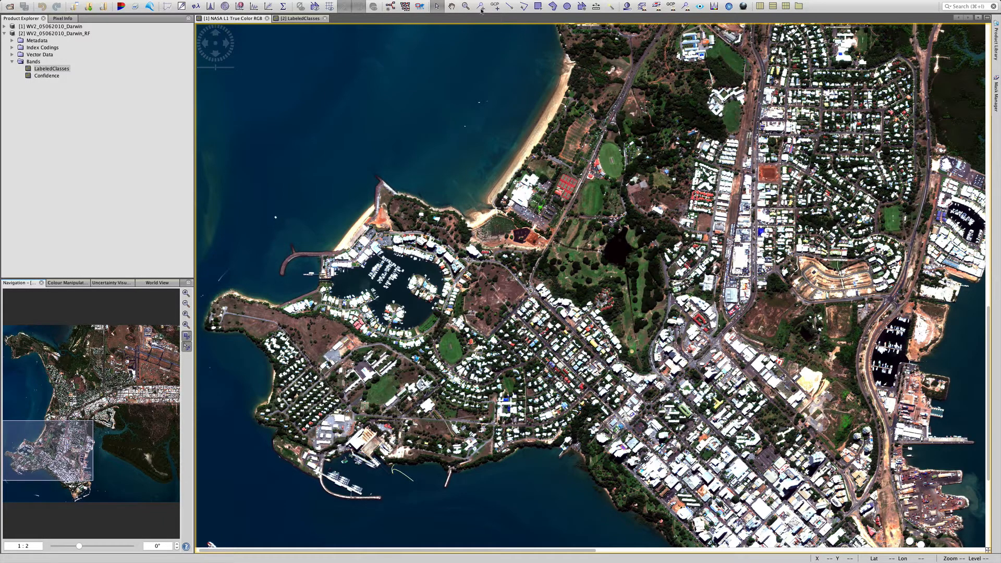
{"action": "left_click", "coordinate": [438, 9]}
{"action": "left_click", "coordinate": [438, 9]}
{"action": "left_click", "coordinate": [73, 27]}
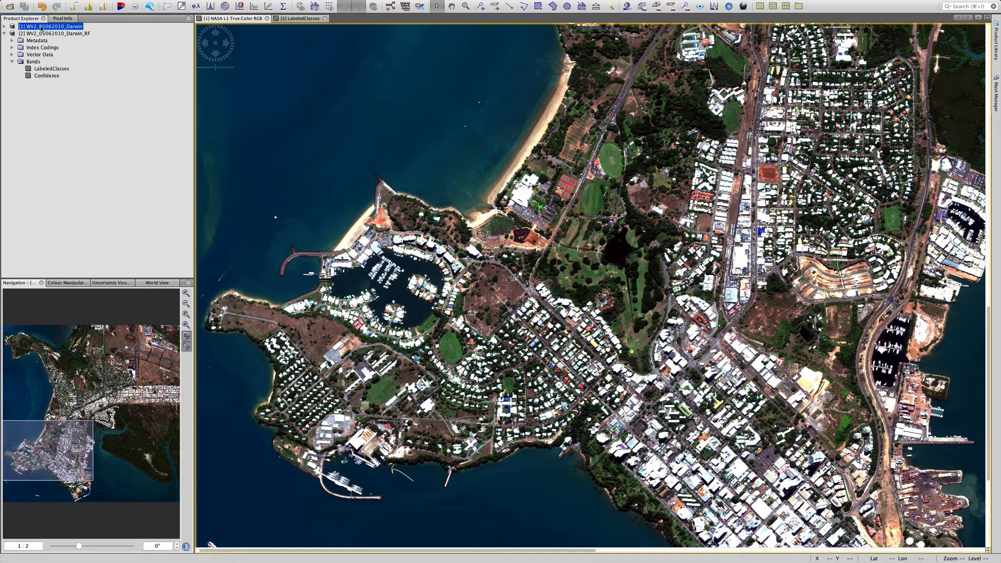
- Place seven validation pins on water: five in the sea west and south of the peninsula, one in the marina, one off the eastern docks
{"action": "left_click", "coordinate": [480, 7]}
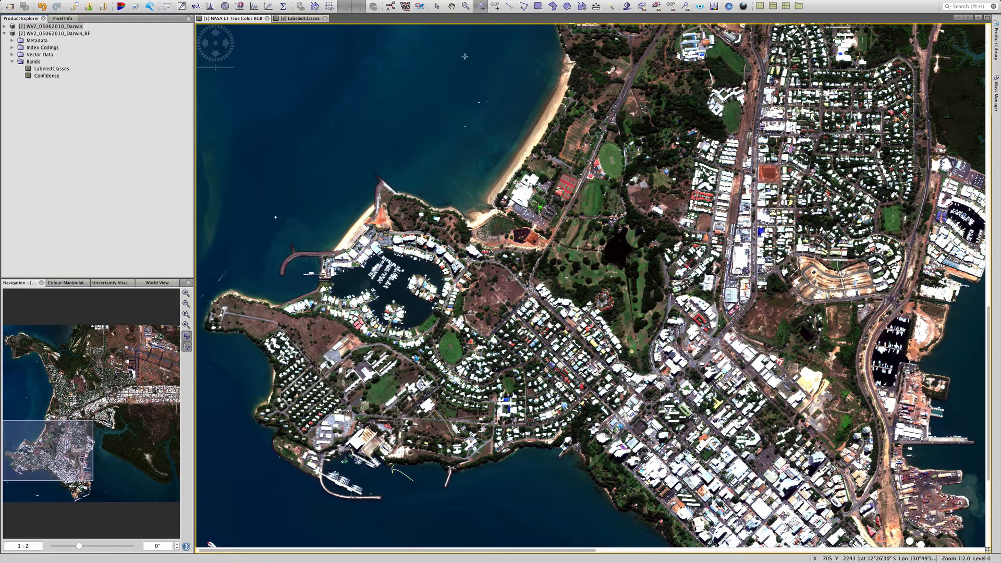
{"action": "left_click", "coordinate": [329, 88]}
{"action": "left_click", "coordinate": [329, 88]}
{"action": "left_click", "coordinate": [461, 65]}
{"action": "left_click", "coordinate": [219, 405]}
{"action": "left_click", "coordinate": [290, 523]}
{"action": "left_click", "coordinate": [560, 516]}
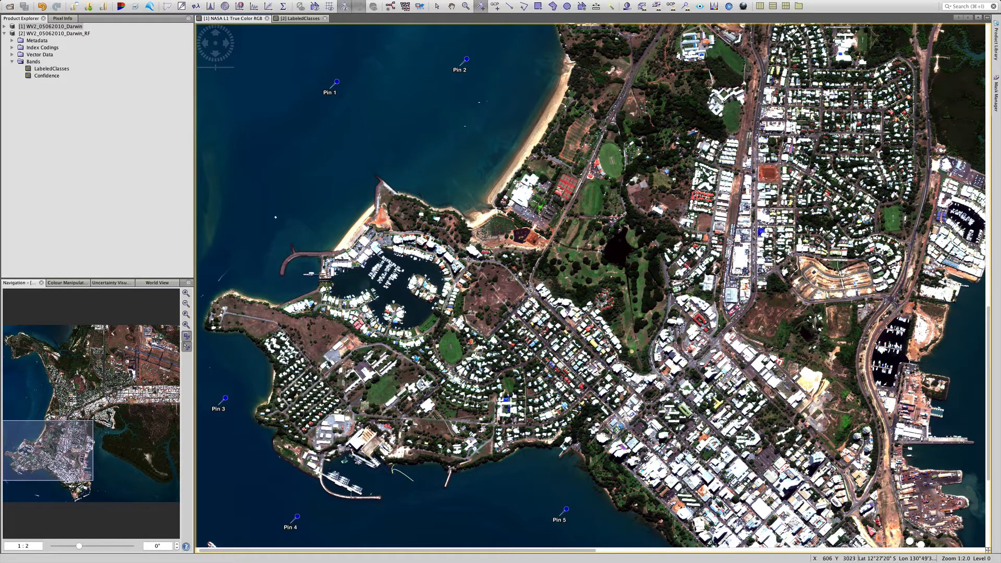
{"action": "left_click", "coordinate": [414, 308]}
{"action": "left_click", "coordinate": [966, 349]}
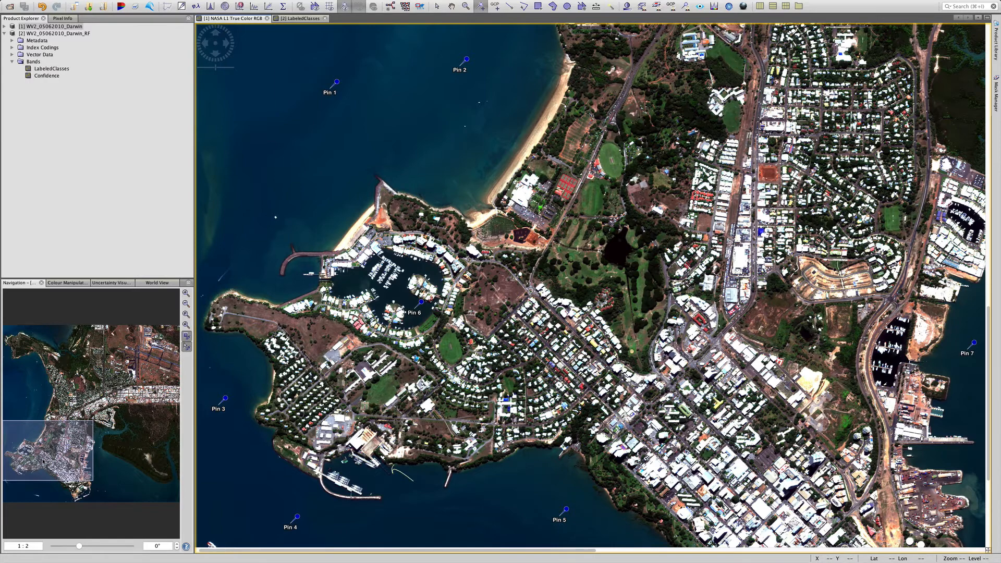
- Place three more pins across the open water in the southeastern part of the image
{"action": "left_click_drag", "start_coordinate": [44, 460], "coordinate": [107, 485]}
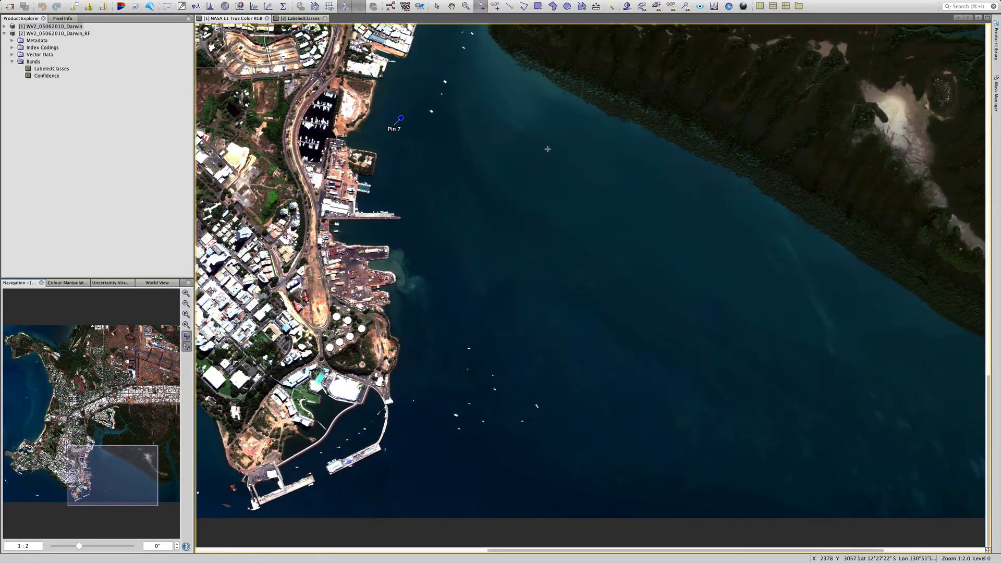
{"action": "left_click", "coordinate": [523, 180]}
{"action": "left_click", "coordinate": [774, 305]}
{"action": "left_click", "coordinate": [837, 411]}
- Open the Pin Manager and enlarge it to give the pin table more room
{"action": "mouse_move", "coordinate": [88, 3]}
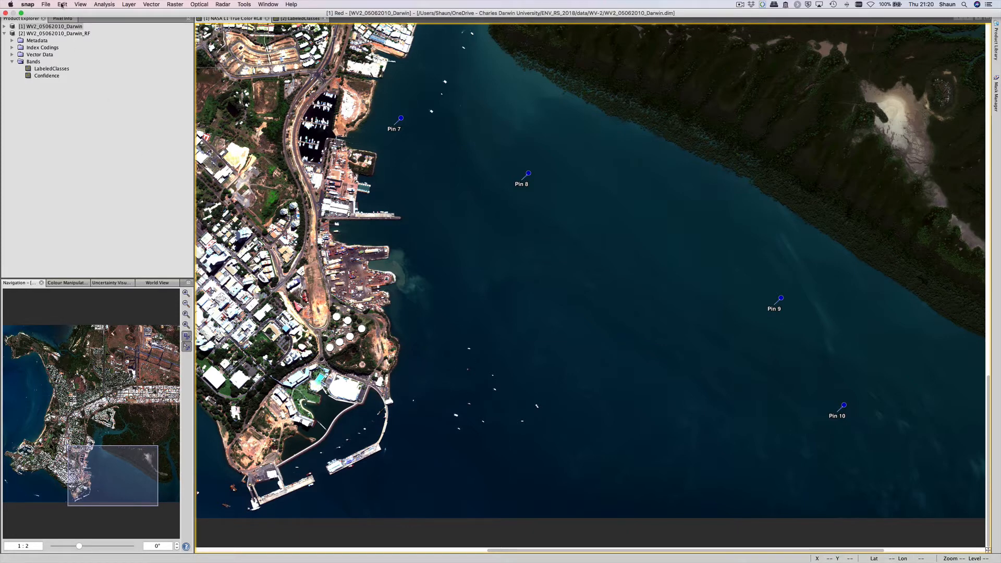
{"action": "left_click", "coordinate": [81, 5]}
{"action": "mouse_move", "coordinate": [91, 15]}
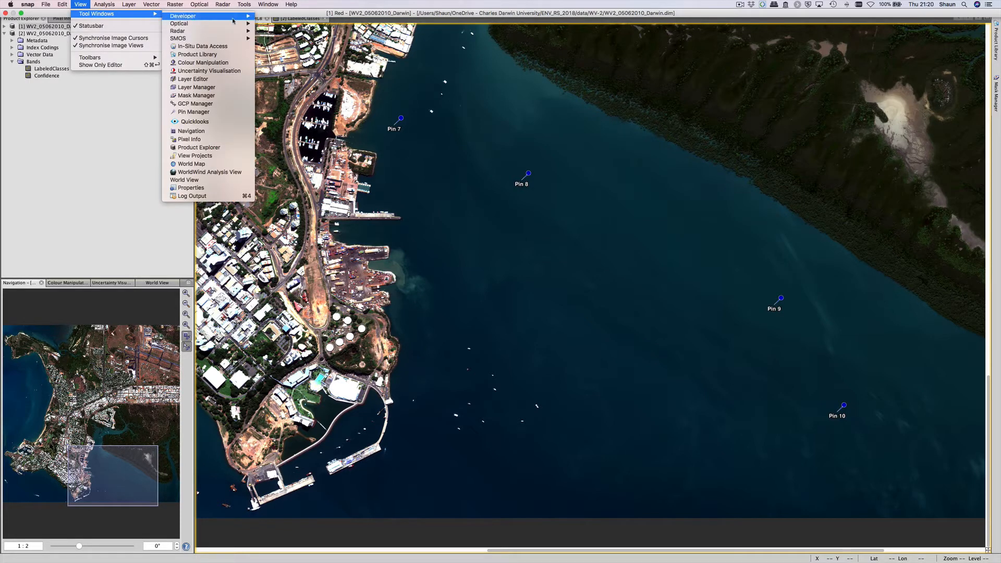
{"action": "left_click", "coordinate": [230, 116]}
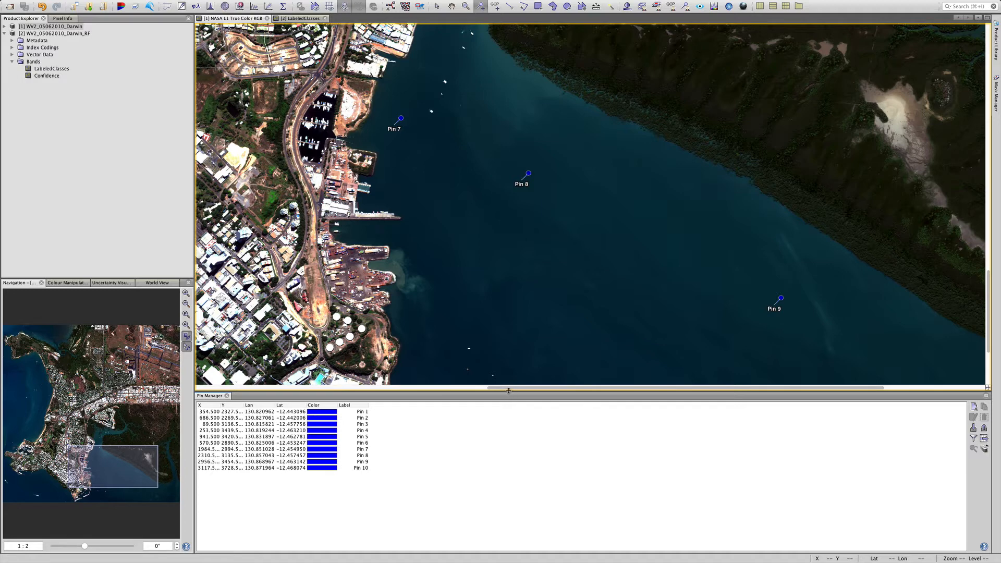
{"action": "left_click_drag", "start_coordinate": [507, 391], "coordinate": [509, 297]}
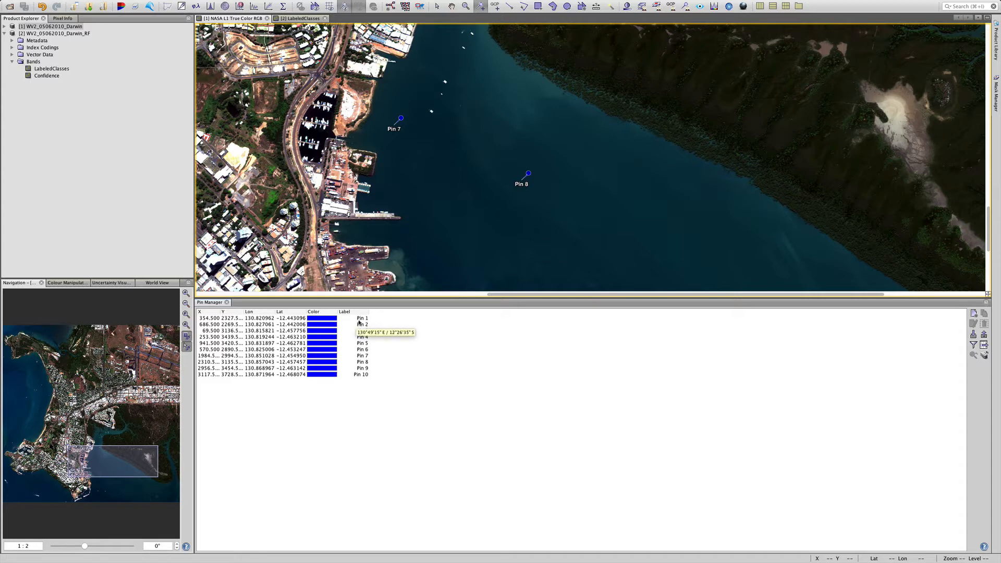
- Change the label of Pin 1 to Water in the Pin Manager
{"action": "left_click", "coordinate": [360, 319]}
{"action": "double_click", "coordinate": [362, 319]}
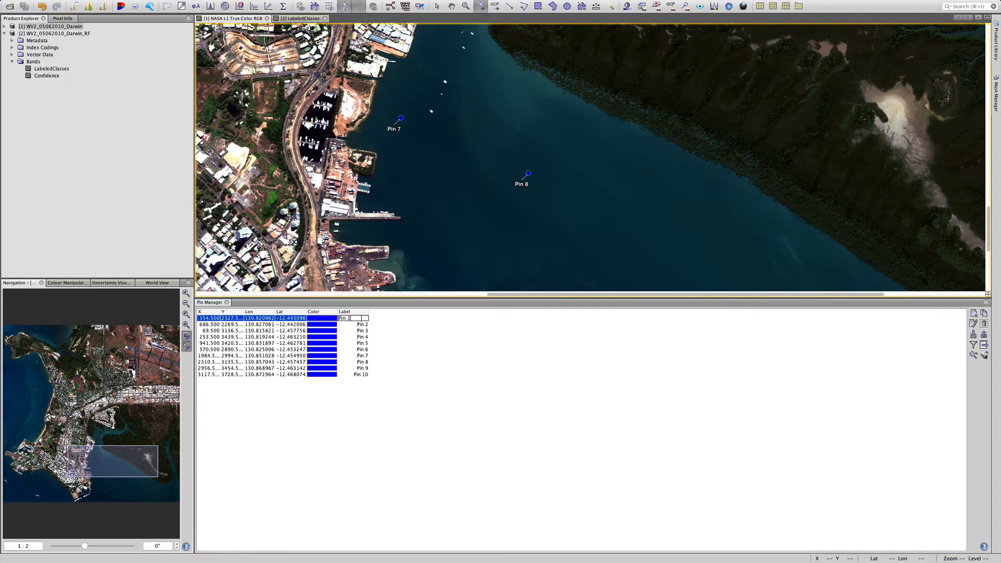
{"action": "key", "text": "BackSpace"}
{"action": "key", "text": "BackSpace"}
{"action": "key", "text": "BackSpace"}
{"action": "type", "text": "Water"}
{"action": "key", "text": "Return"}
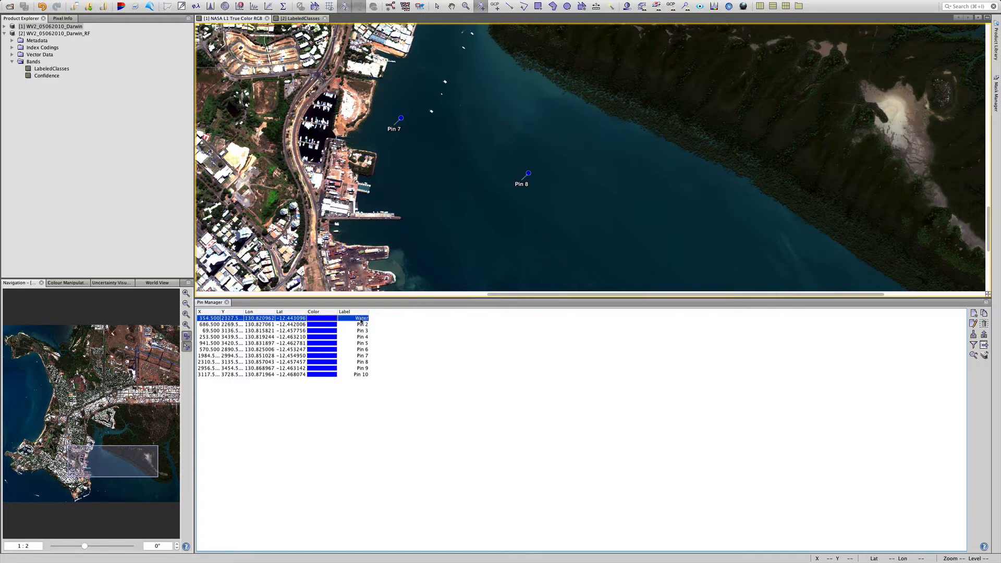
- Copy the Water label from the first pin and relabel Pin 2 as Water
{"action": "double_click", "coordinate": [360, 319]}
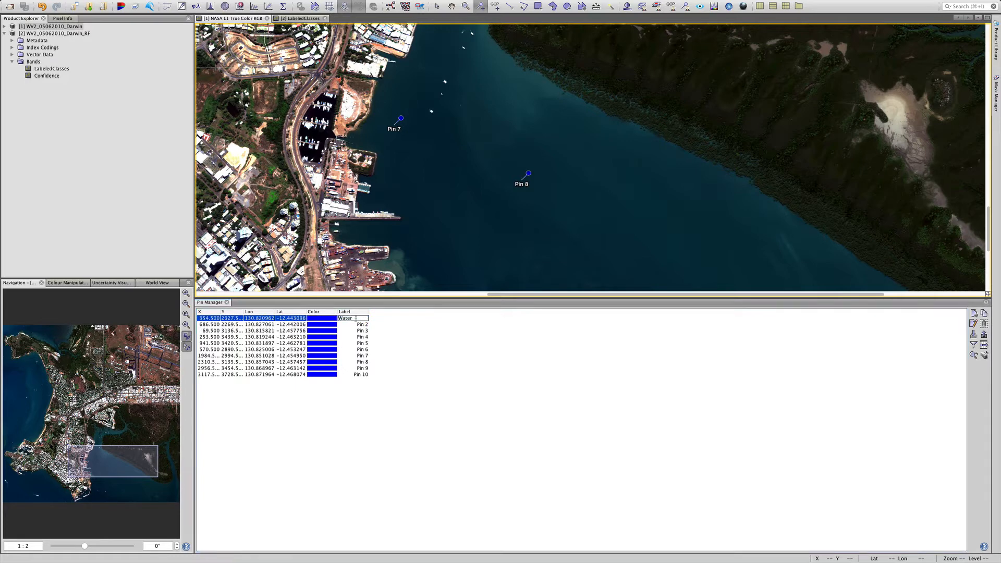
{"action": "left_click_drag", "start_coordinate": [356, 319], "coordinate": [316, 318]}
{"action": "key", "text": "super+c"}
{"action": "double_click", "coordinate": [356, 324]}
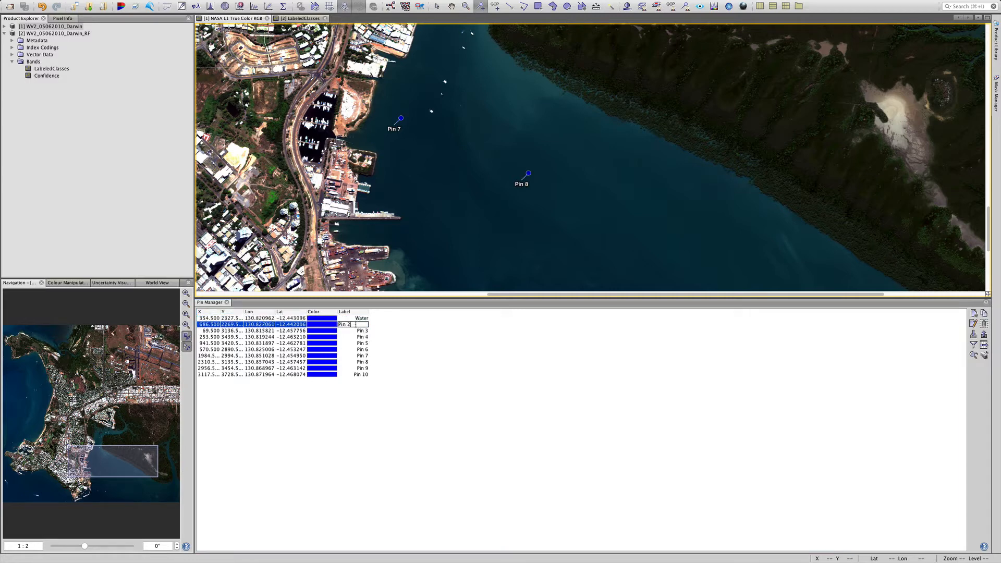
{"action": "left_click_drag", "start_coordinate": [355, 325], "coordinate": [322, 327]}
{"action": "type", "text": "Water"}
- Replace the labels of Pin 3 through Pin 6 with the copied text Water
{"action": "left_click", "coordinate": [348, 332]}
{"action": "double_click", "coordinate": [357, 331]}
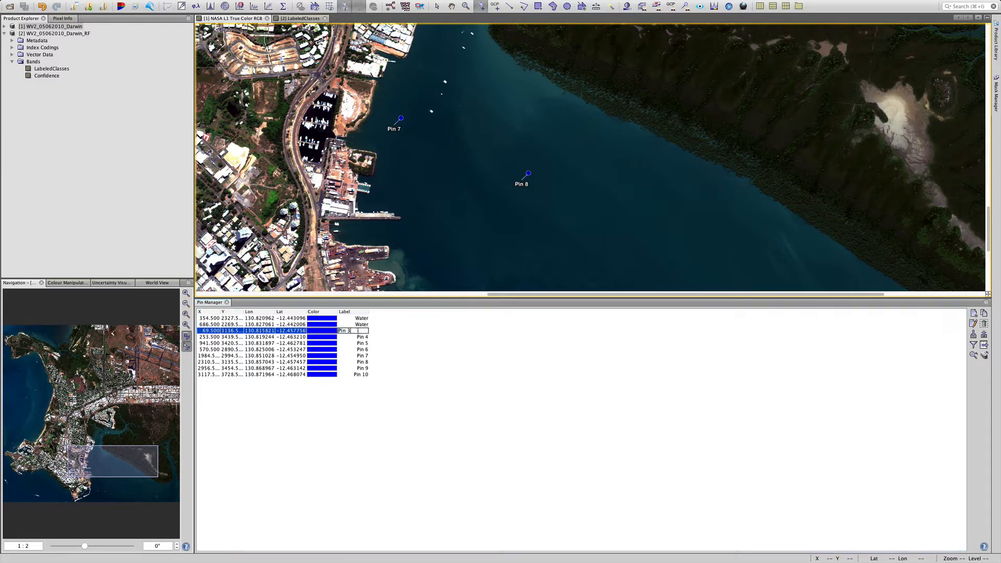
{"action": "left_click_drag", "start_coordinate": [356, 331], "coordinate": [338, 355]}
{"action": "key", "text": "super+v"}
{"action": "left_click", "coordinate": [354, 338]}
{"action": "double_click", "coordinate": [358, 338]}
{"action": "key", "text": "super+v"}
{"action": "left_click", "coordinate": [350, 344]}
{"action": "double_click", "coordinate": [349, 344]}
{"action": "key", "text": "super+v"}
{"action": "double_click", "coordinate": [353, 351]}
{"action": "key", "text": "super+v"}
- Replace the labels of Pin 7 through Pin 10 with the copied text Water
{"action": "left_click", "coordinate": [350, 356]}
{"action": "double_click", "coordinate": [349, 356]}
{"action": "key", "text": "super+v"}
{"action": "left_click", "coordinate": [354, 362]}
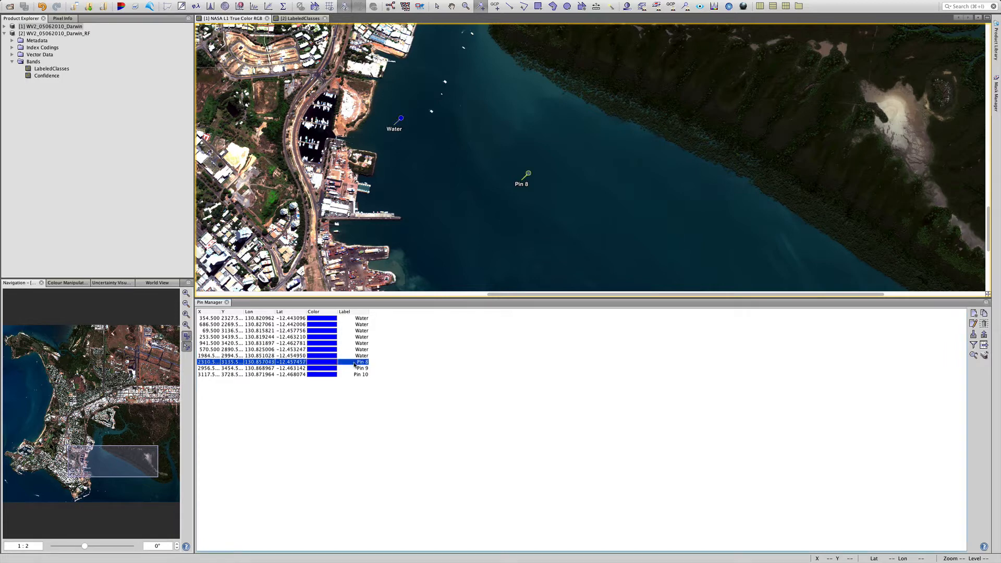
{"action": "double_click", "coordinate": [355, 362]}
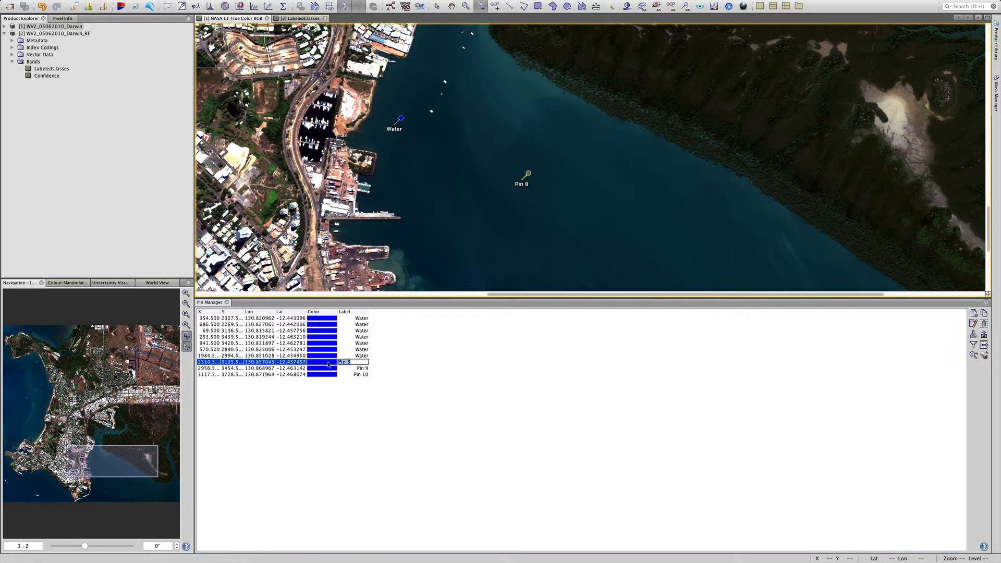
{"action": "key", "text": "super+v"}
{"action": "left_click_drag", "start_coordinate": [353, 361], "coordinate": [326, 369]}
{"action": "left_click", "coordinate": [349, 369]}
{"action": "double_click", "coordinate": [349, 368]}
{"action": "key", "text": "super+v"}
{"action": "left_click", "coordinate": [349, 375]}
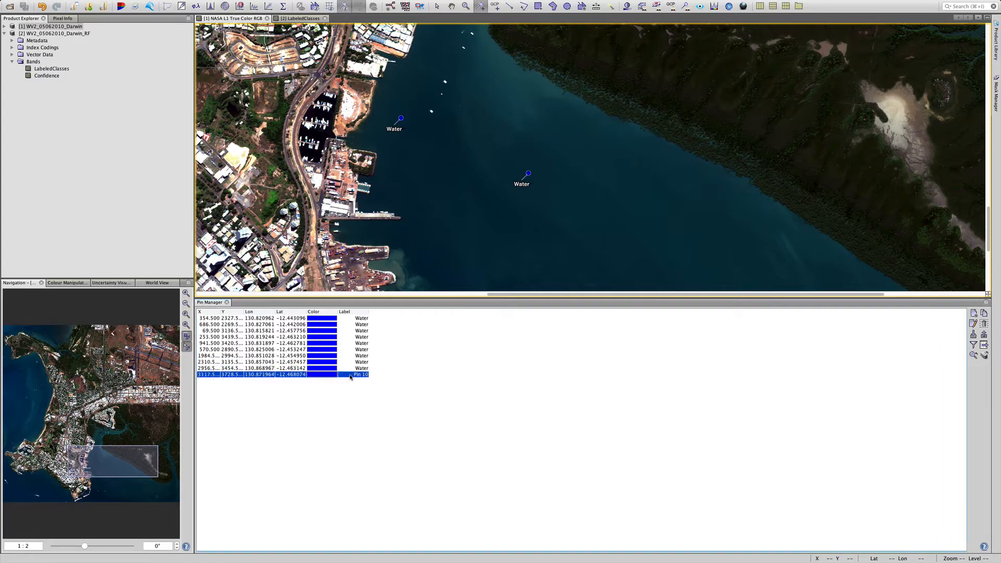
{"action": "double_click", "coordinate": [351, 375]}
{"action": "left_click_drag", "start_coordinate": [358, 375], "coordinate": [330, 377]}
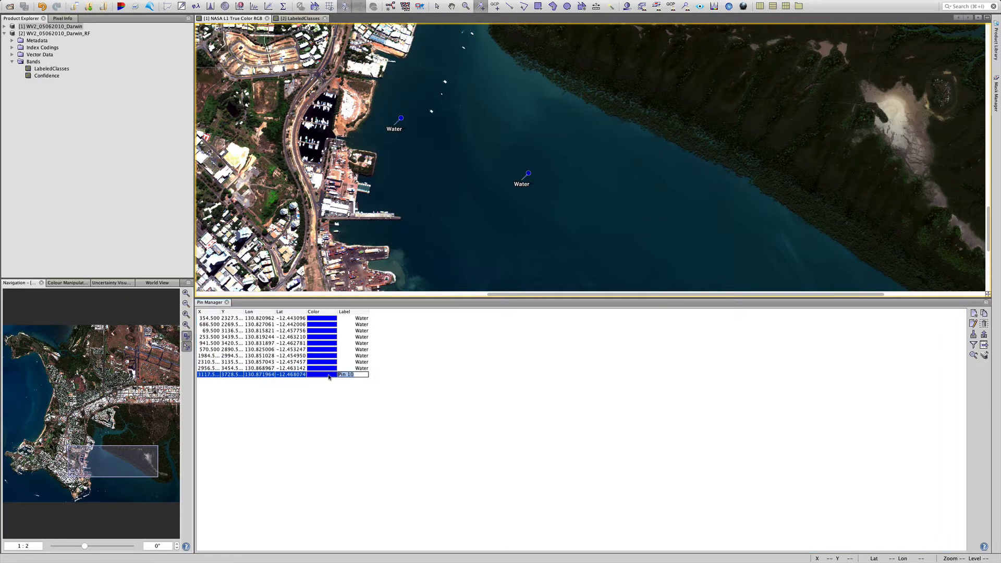
{"action": "key", "text": "super+v"}
{"action": "left_click", "coordinate": [331, 361]}
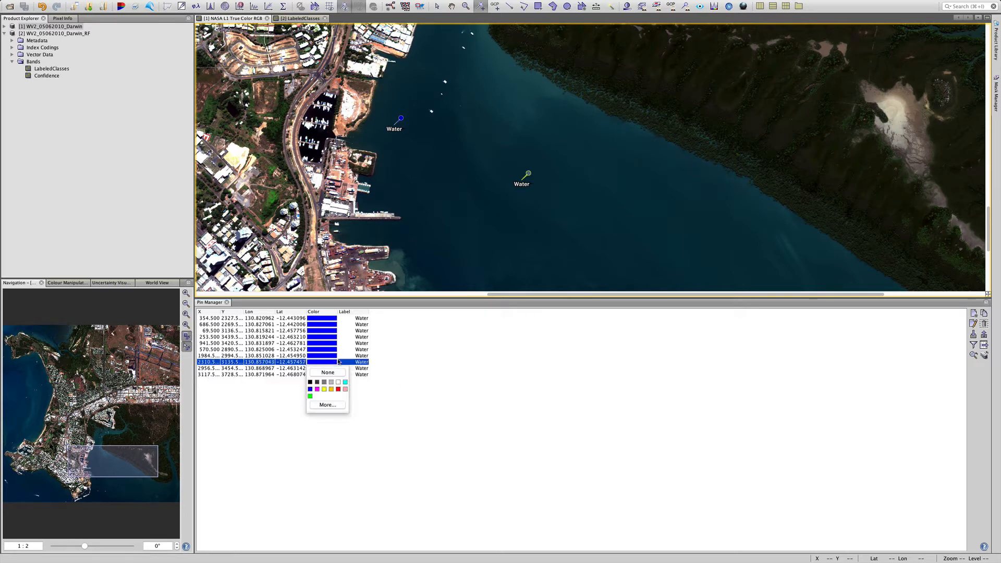
{"action": "left_click", "coordinate": [417, 369]}
- Compare the Water pins on the full true-color image with the LabeledClasses map and its class legend
{"action": "scroll", "coordinate": [447, 263], "scroll_direction": "down", "scroll_amount": 5}
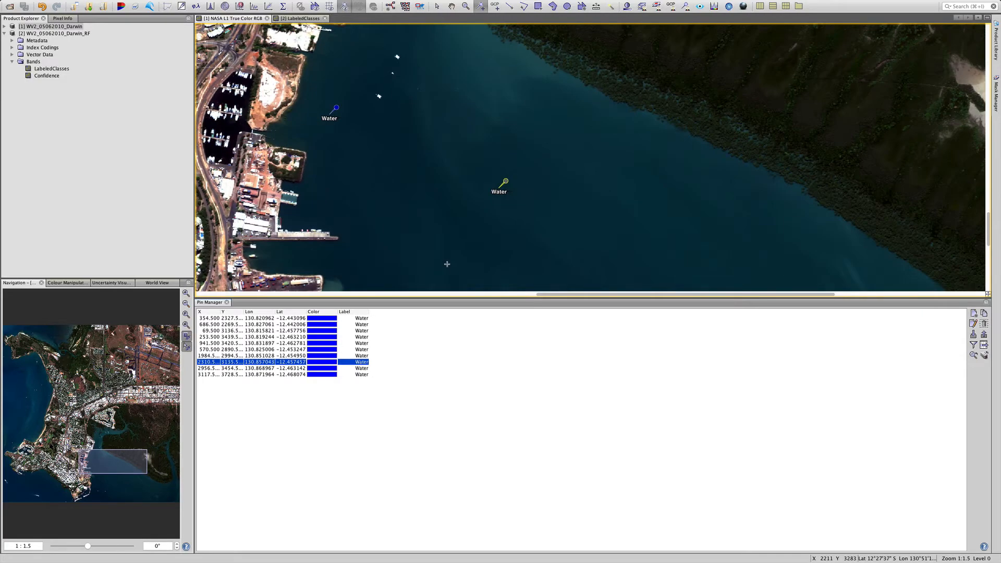
{"action": "scroll", "coordinate": [447, 264], "scroll_direction": "down", "scroll_amount": 7}
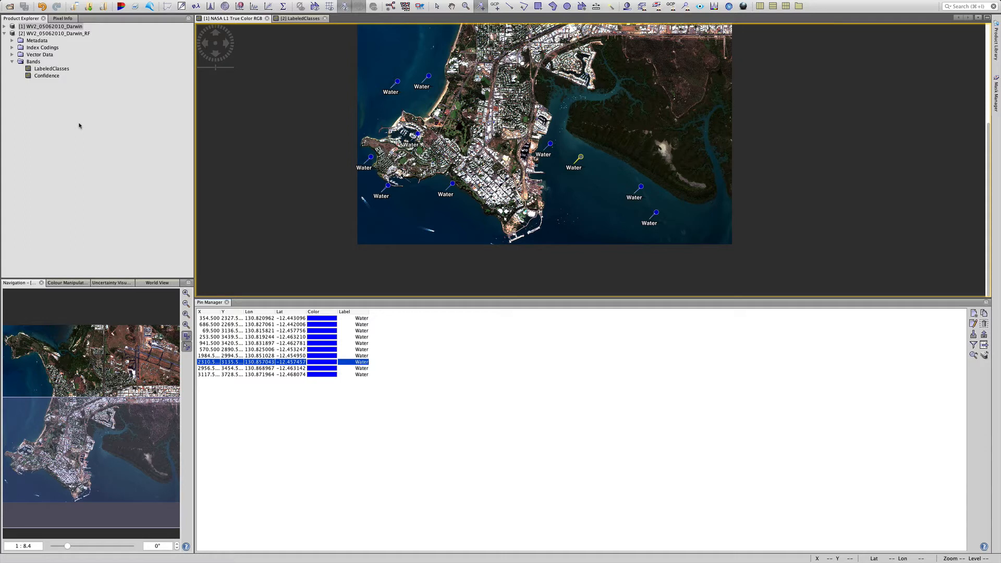
{"action": "left_click", "coordinate": [62, 27]}
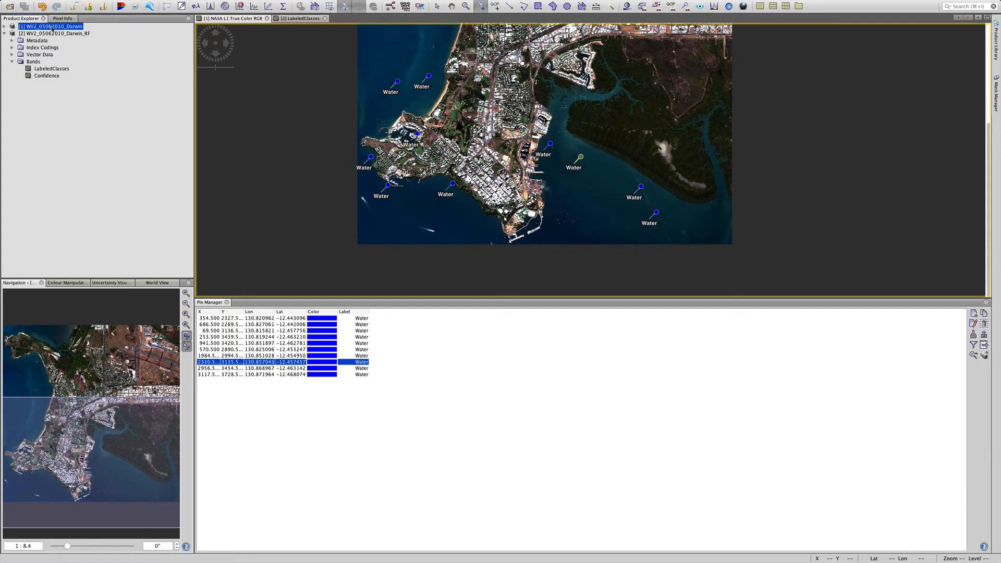
{"action": "left_click", "coordinate": [53, 35]}
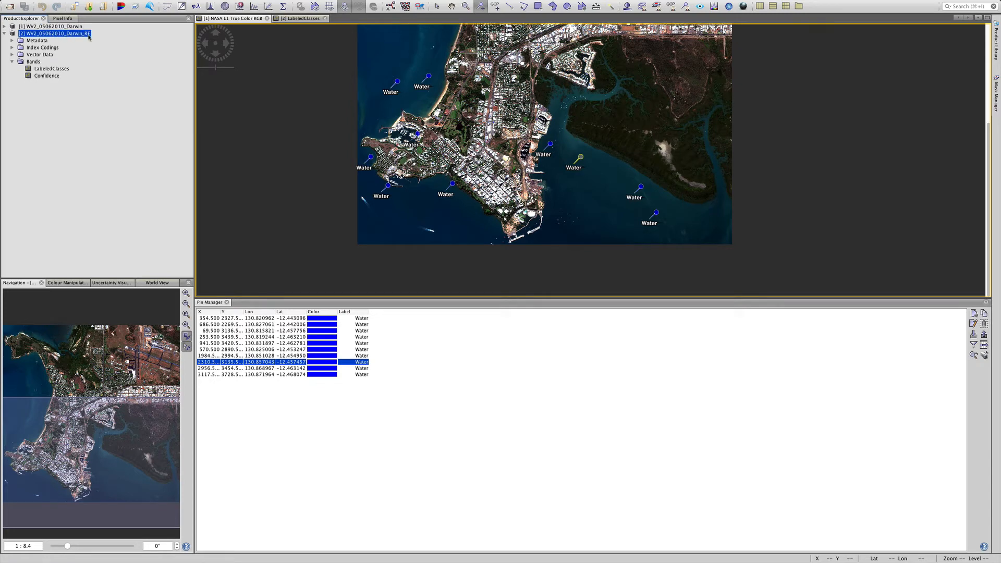
{"action": "left_click", "coordinate": [294, 21]}
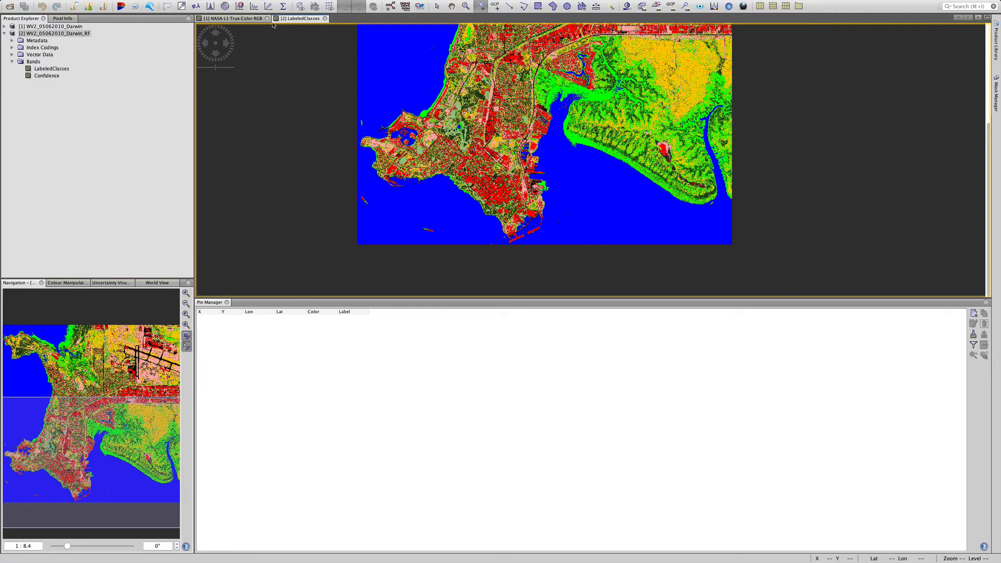
{"action": "left_click", "coordinate": [69, 283]}
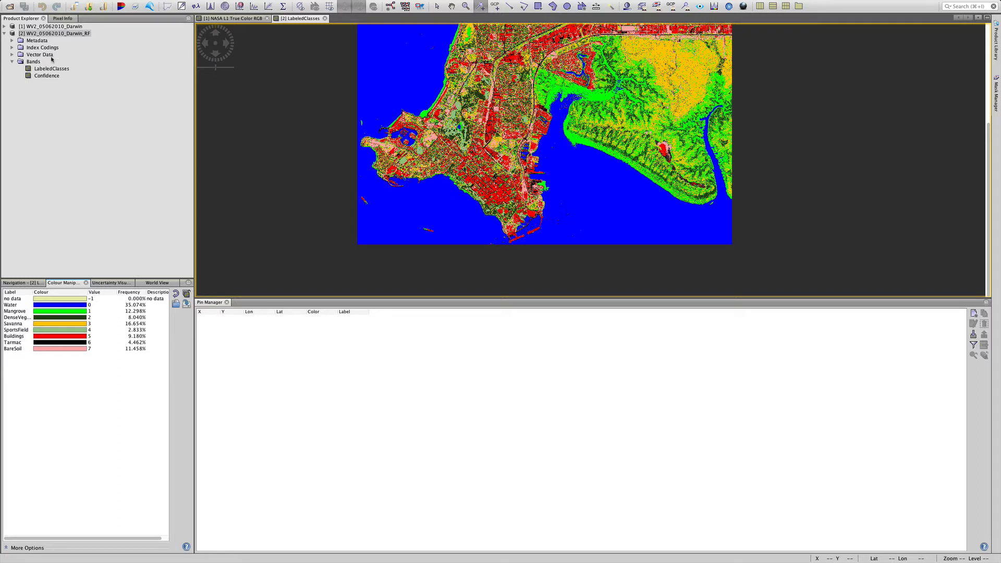
{"action": "left_click", "coordinate": [57, 27]}
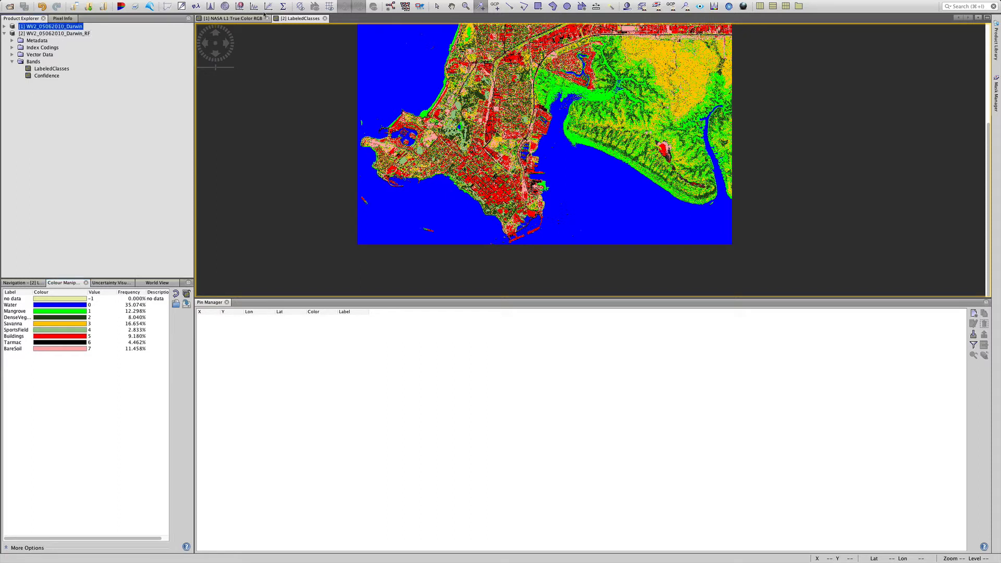
{"action": "left_click", "coordinate": [246, 19]}
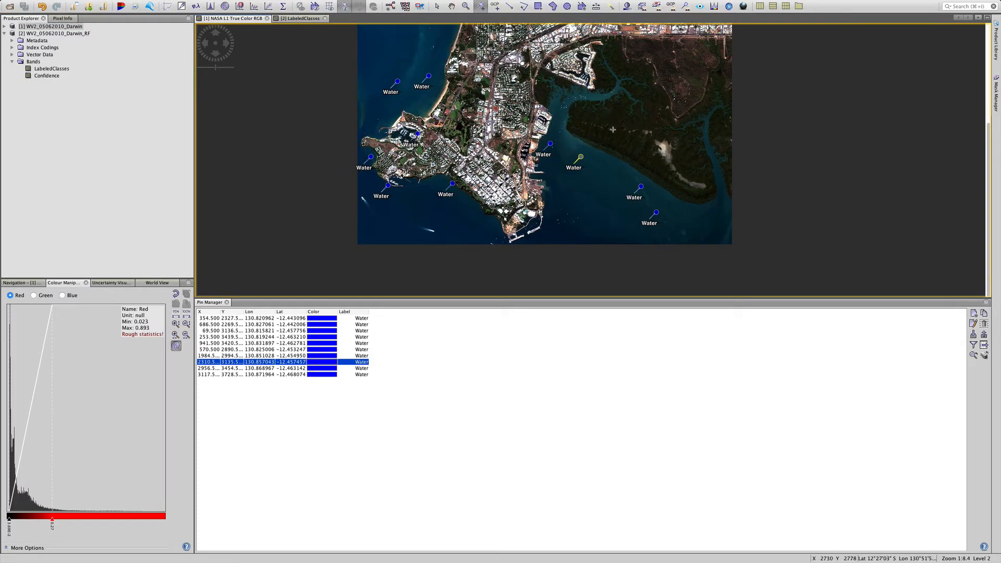
- Place five pins on the mangroves of the southeastern peninsula, three along its western edge and two near the eastern creeks
{"action": "left_click", "coordinate": [21, 283]}
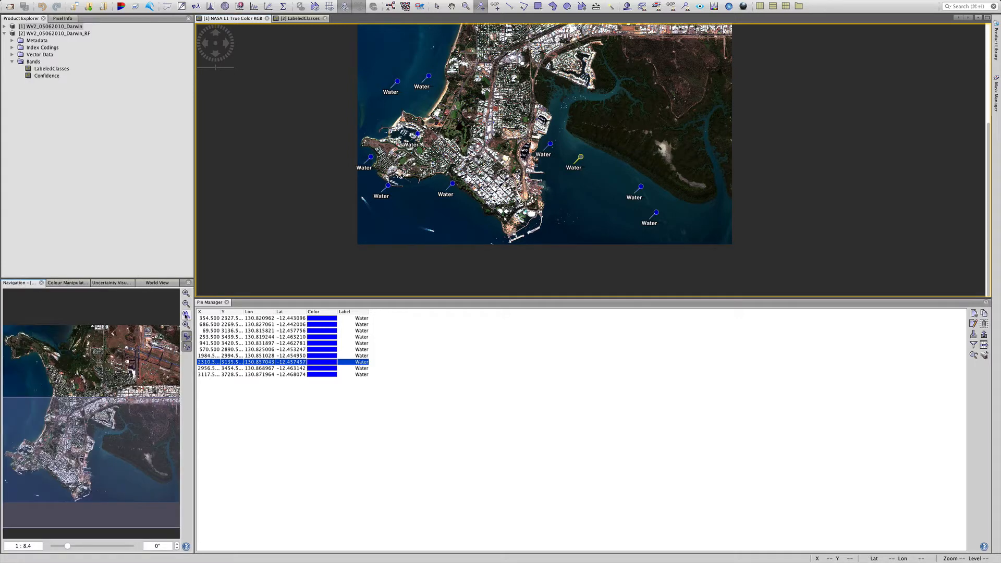
{"action": "left_click", "coordinate": [186, 315]}
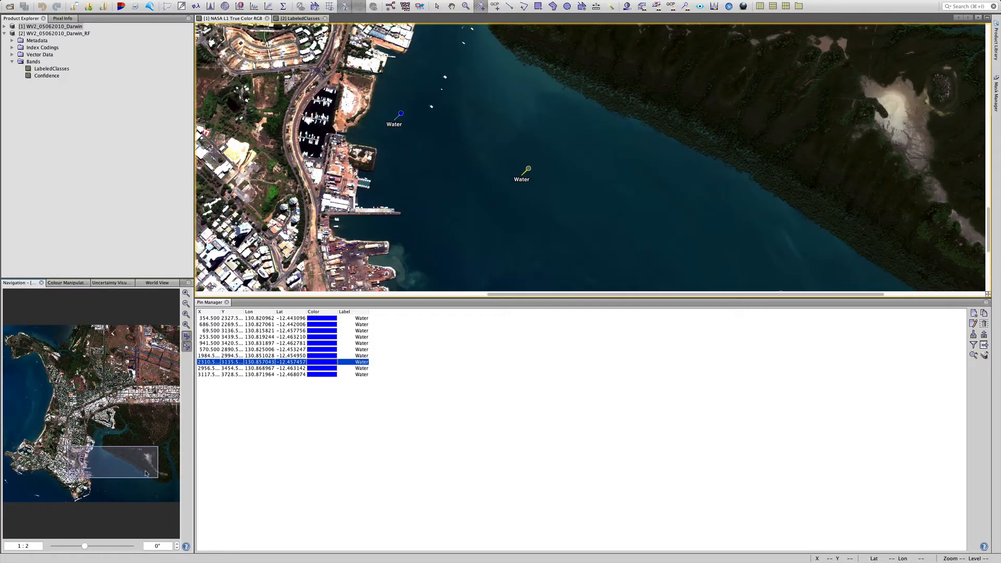
{"action": "left_click_drag", "start_coordinate": [136, 470], "coordinate": [155, 451]}
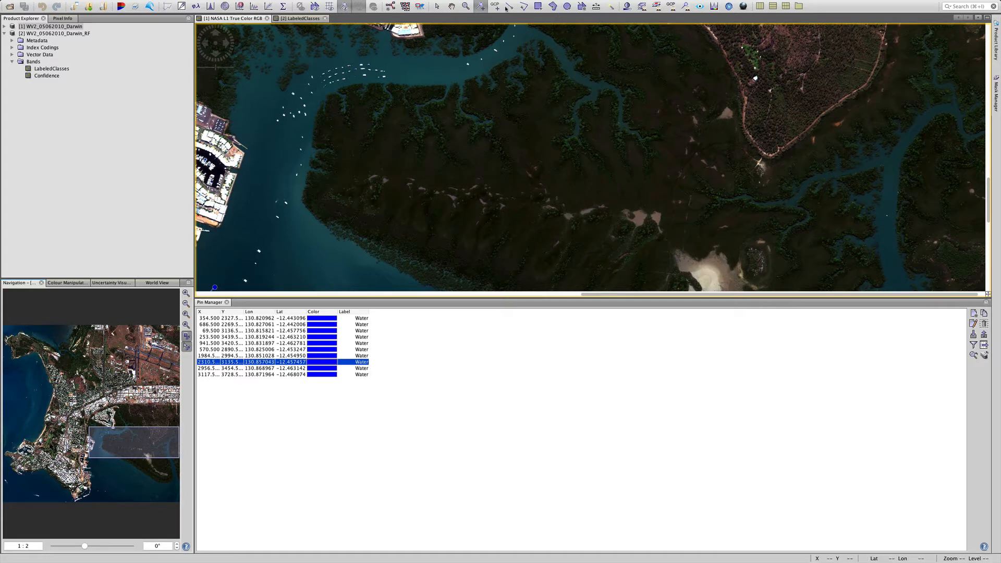
{"action": "left_click", "coordinate": [482, 7]}
{"action": "left_click", "coordinate": [380, 107]}
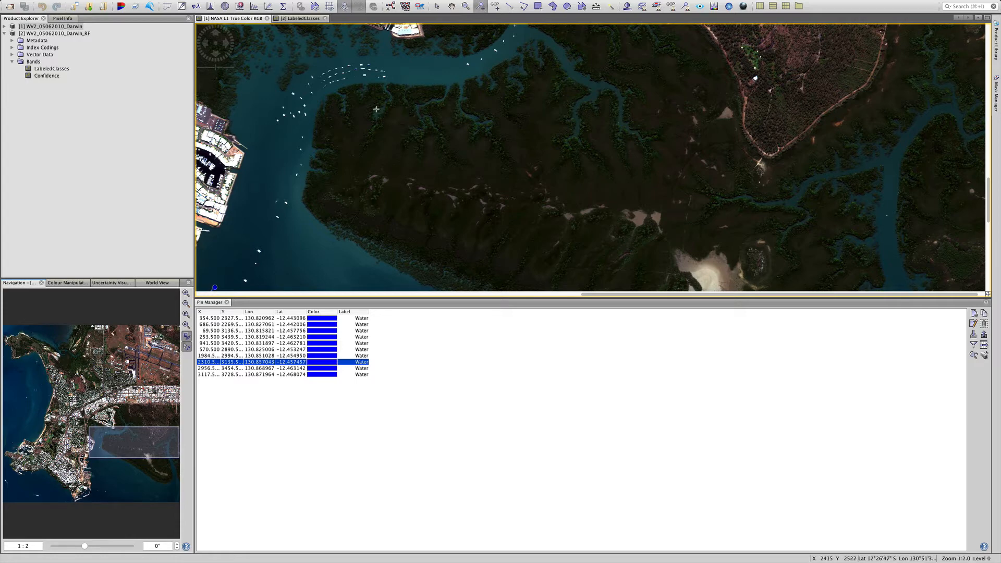
{"action": "left_click", "coordinate": [337, 196]}
{"action": "left_click", "coordinate": [388, 257]}
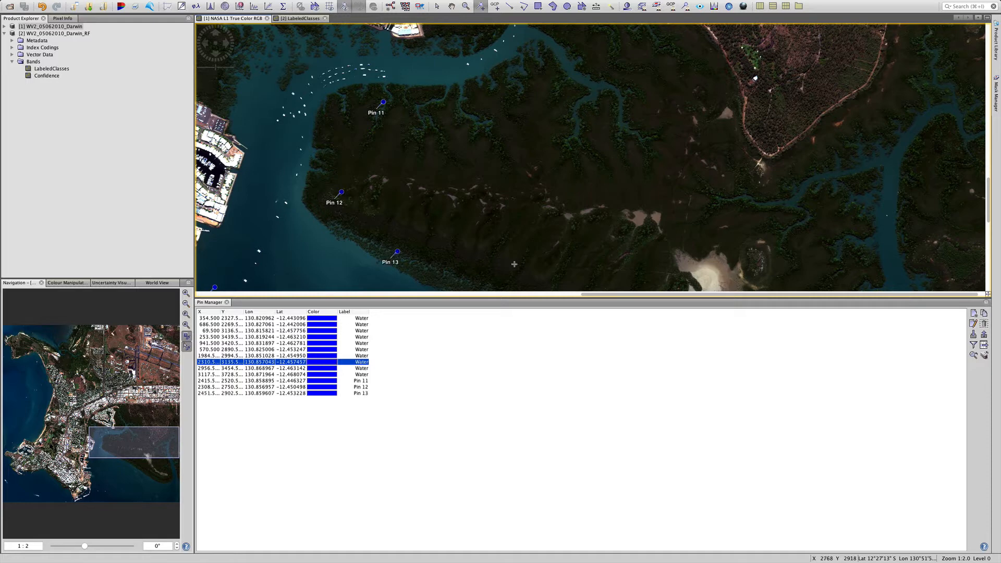
{"action": "left_click", "coordinate": [763, 208]}
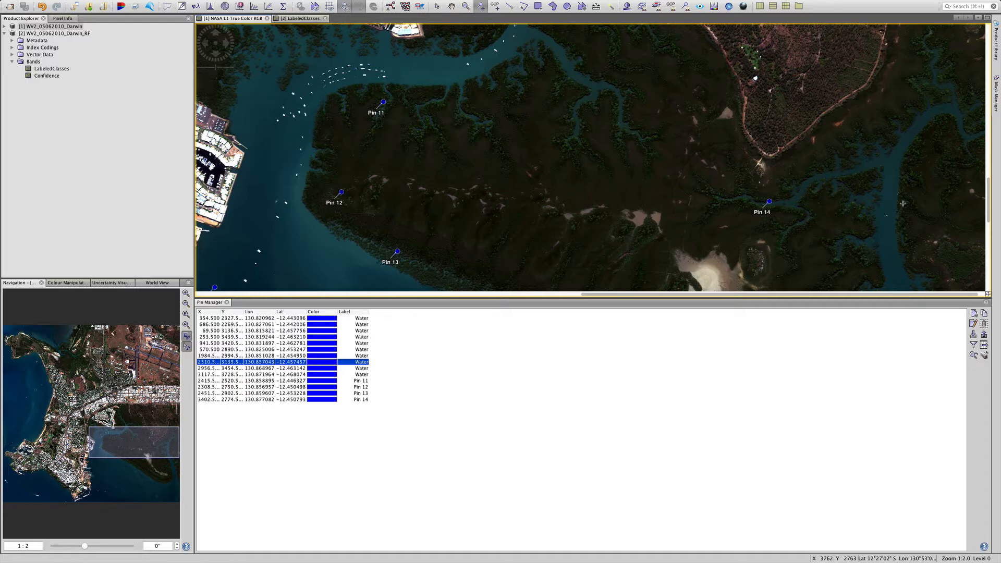
{"action": "left_click", "coordinate": [902, 205]}
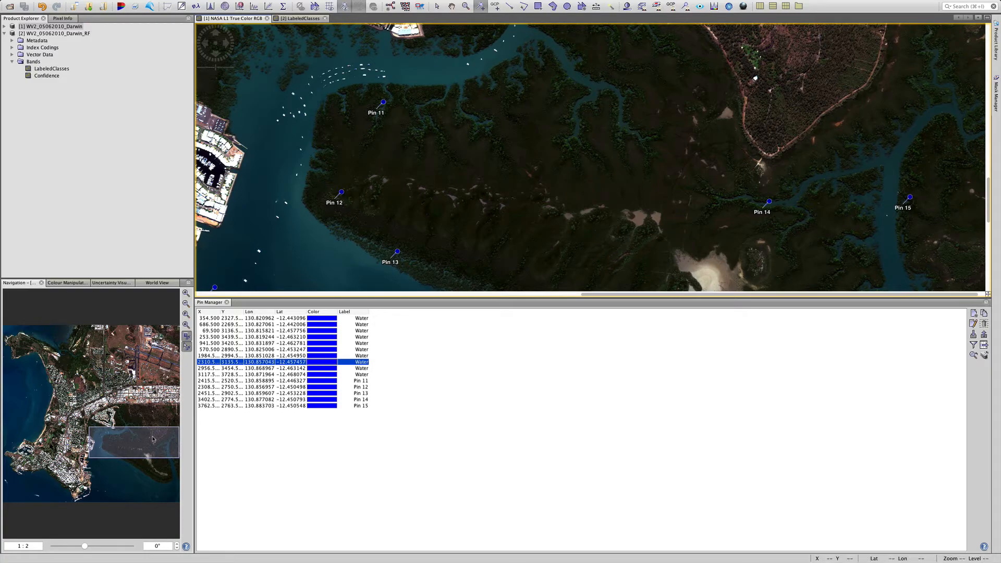
- Place five more pins on the mangroves along the northern coast, on both sides of the creek mouth
{"action": "left_click_drag", "start_coordinate": [152, 438], "coordinate": [86, 338]}
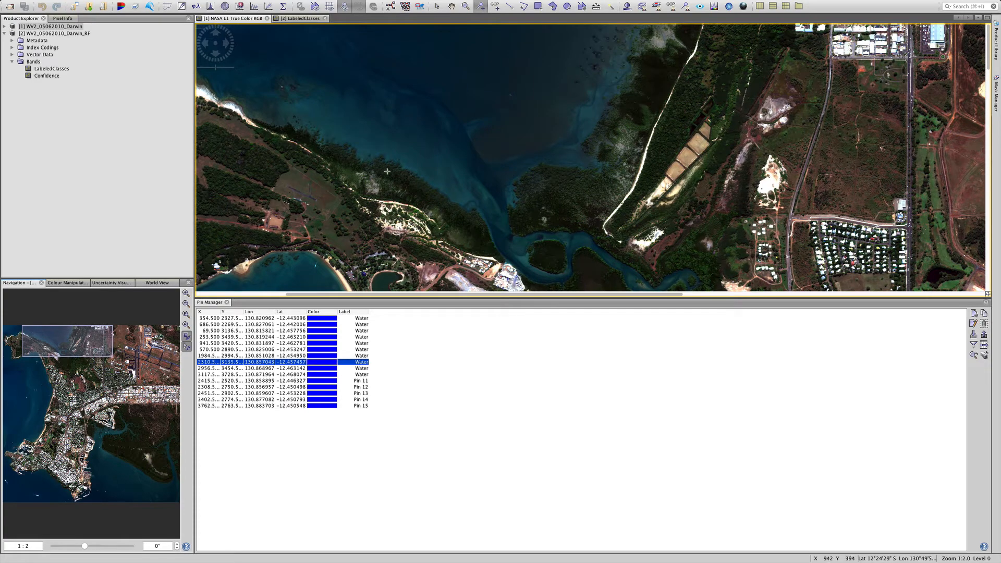
{"action": "left_click", "coordinate": [393, 165]}
{"action": "left_click", "coordinate": [530, 188]}
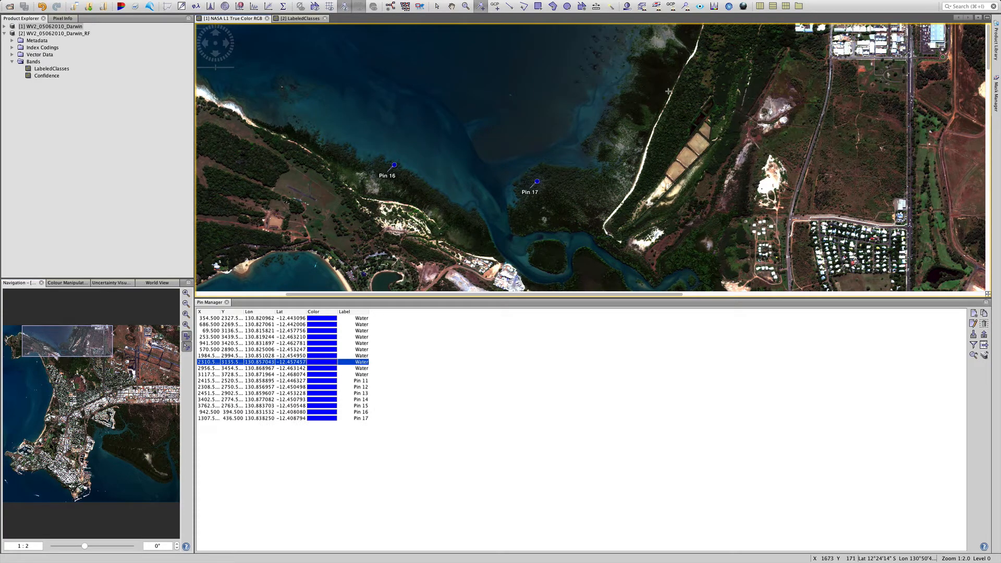
{"action": "left_click", "coordinate": [620, 110]}
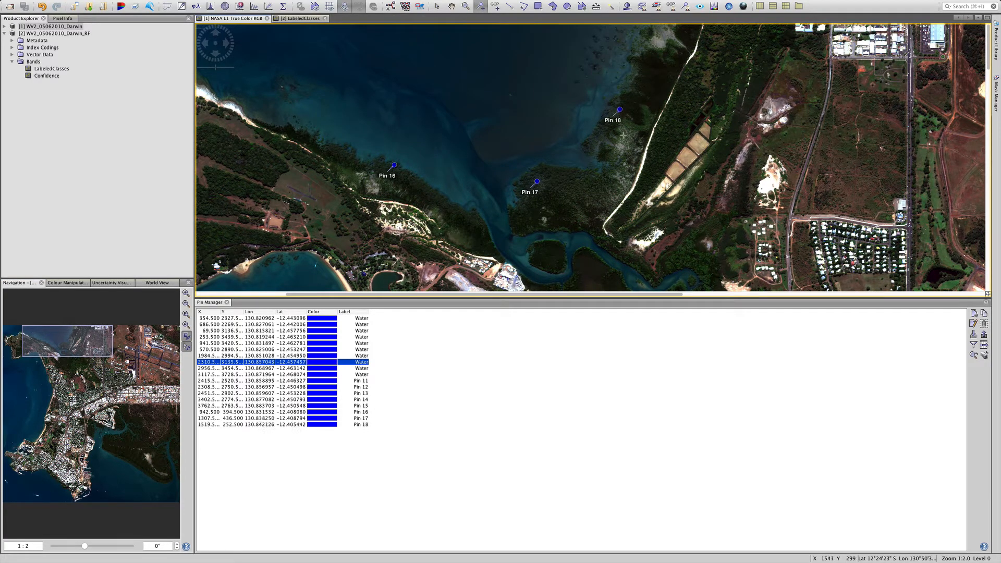
{"action": "left_click", "coordinate": [633, 127]}
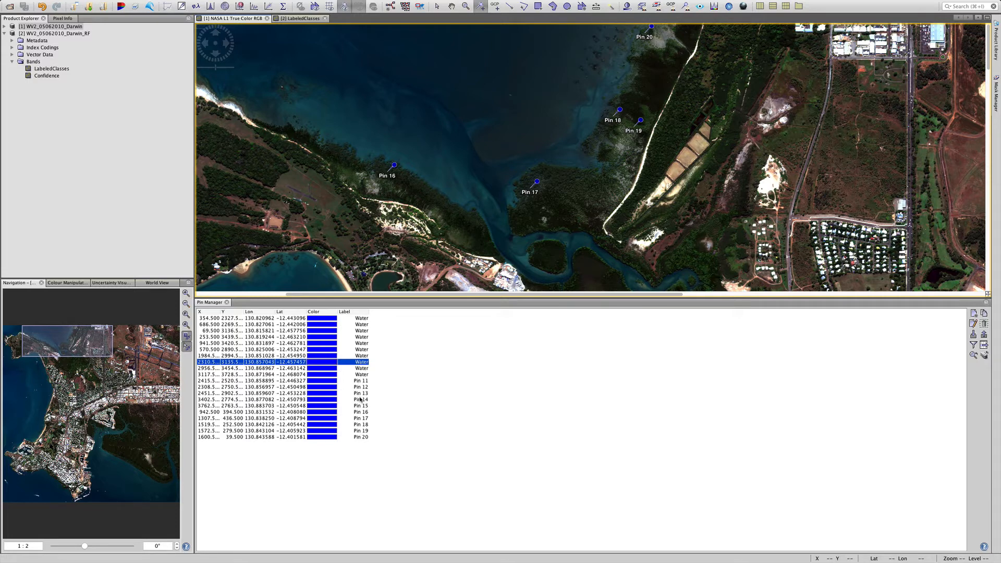
- Change the label of Pin 11 to Mangroves in the Pin Manager
{"action": "left_click", "coordinate": [328, 381]}
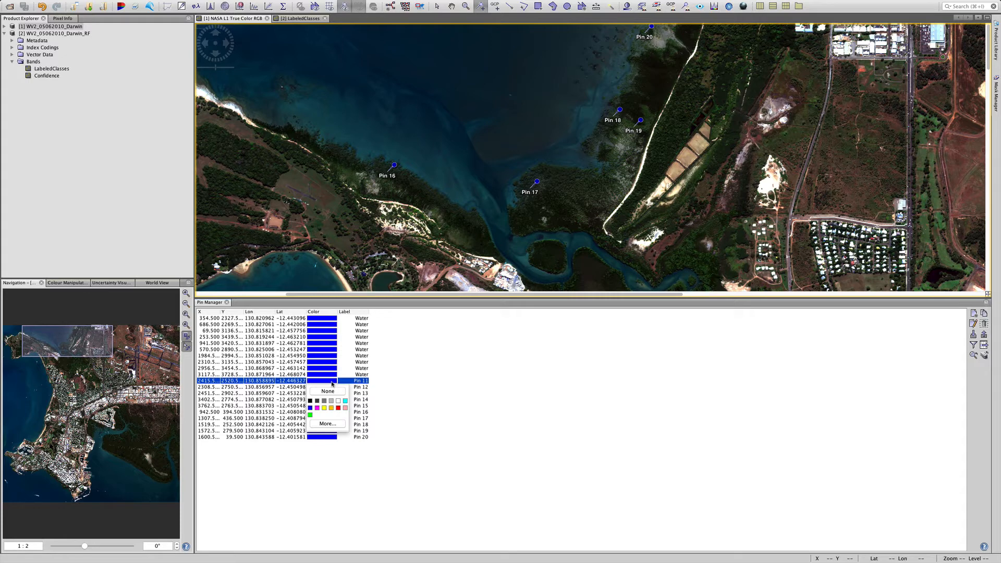
{"action": "left_click", "coordinate": [331, 383]}
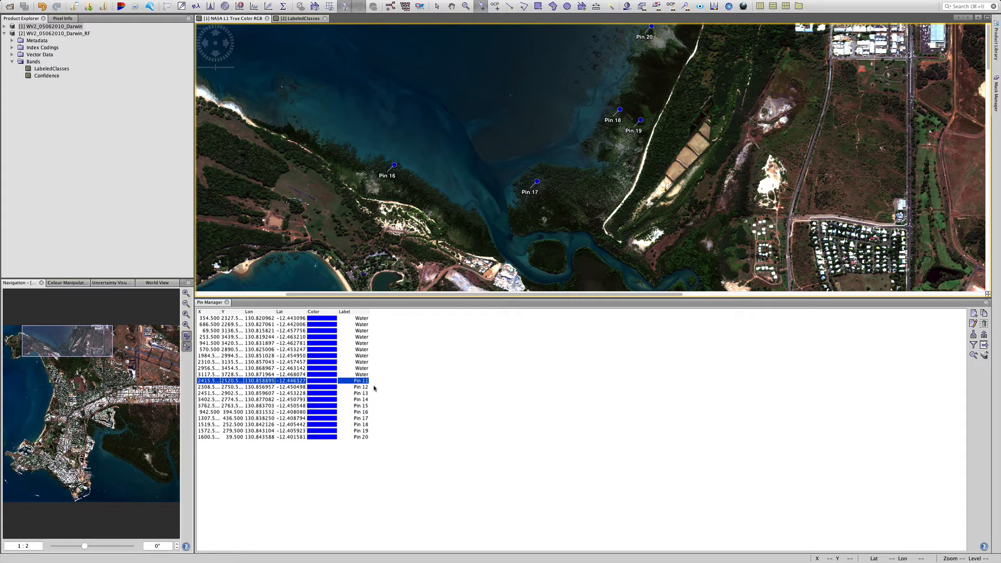
{"action": "double_click", "coordinate": [342, 381]}
{"action": "type", "text": "Mangroves"}
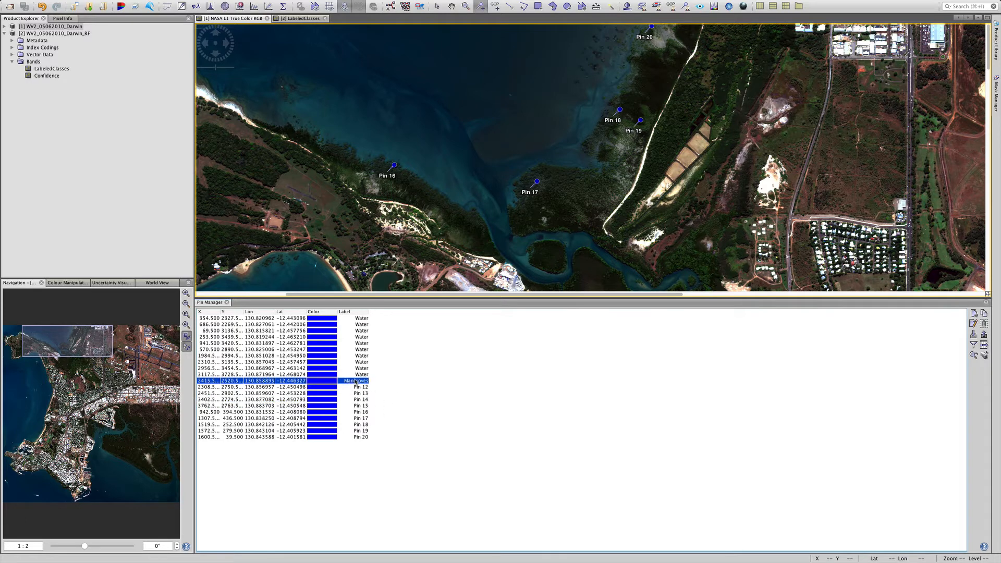
- Copy the Mangroves label from the first mangrove pin and relabel Pin 12 through Pin 15 with it
{"action": "left_click", "coordinate": [332, 381]}
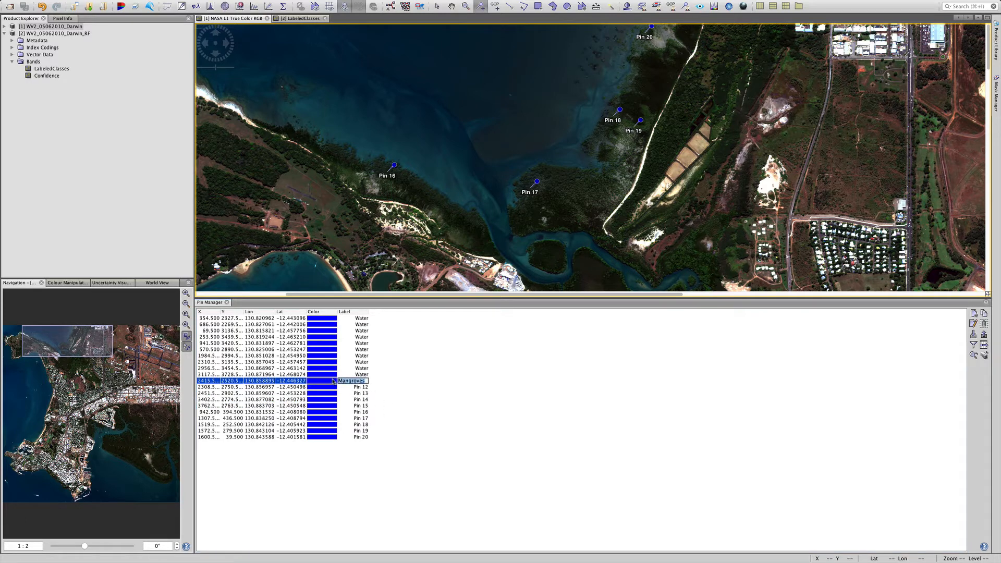
{"action": "double_click", "coordinate": [360, 386]}
{"action": "left_click_drag", "start_coordinate": [359, 387], "coordinate": [321, 437]}
{"action": "type", "text": "Mangroves"}
{"action": "double_click", "coordinate": [352, 393]}
{"action": "type", "text": "Mangroves"}
{"action": "left_click", "coordinate": [349, 401]}
{"action": "double_click", "coordinate": [356, 400]}
{"action": "type", "text": "Mangroves"}
{"action": "left_click", "coordinate": [361, 411]}
{"action": "double_click", "coordinate": [359, 406]}
{"action": "type", "text": "Mangroves"}
- Replace the labels of Pin 16 through Pin 20 with the copied text Mangroves
{"action": "left_click", "coordinate": [351, 426]}
{"action": "double_click", "coordinate": [356, 413]}
{"action": "type", "text": "Mangroves"}
{"action": "left_click", "coordinate": [357, 426]}
{"action": "double_click", "coordinate": [358, 418]}
{"action": "type", "text": "Mangroves"}
{"action": "left_click", "coordinate": [350, 432]}
{"action": "double_click", "coordinate": [356, 425]}
{"action": "type", "text": "Mangroves"}
{"action": "left_click", "coordinate": [348, 436]}
{"action": "left_click", "coordinate": [350, 430]}
{"action": "double_click", "coordinate": [357, 430]}
{"action": "type", "text": "Mangroves"}
{"action": "left_click", "coordinate": [349, 437]}
{"action": "double_click", "coordinate": [357, 437]}
{"action": "type", "text": "Mangroves"}
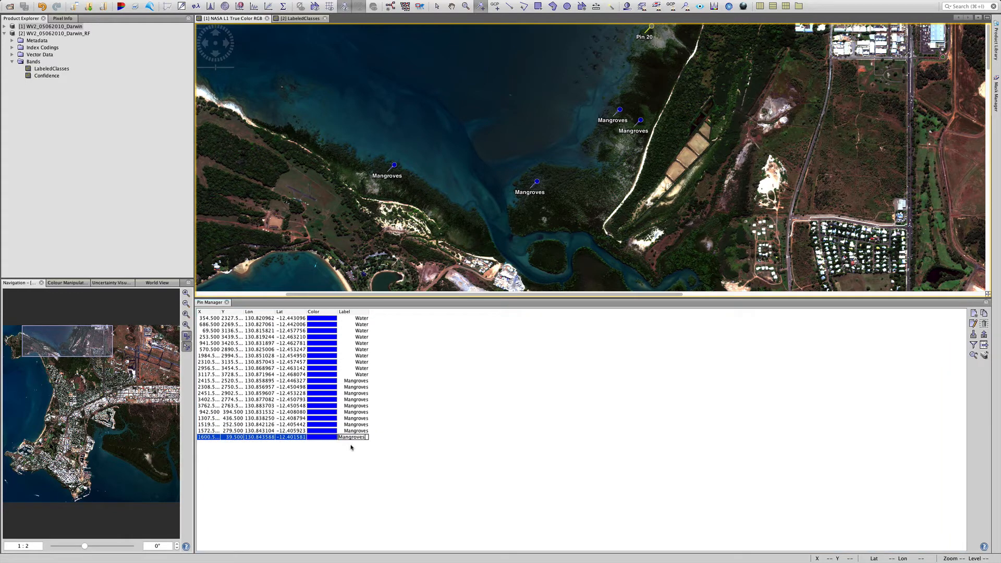
{"action": "left_click", "coordinate": [186, 325]}
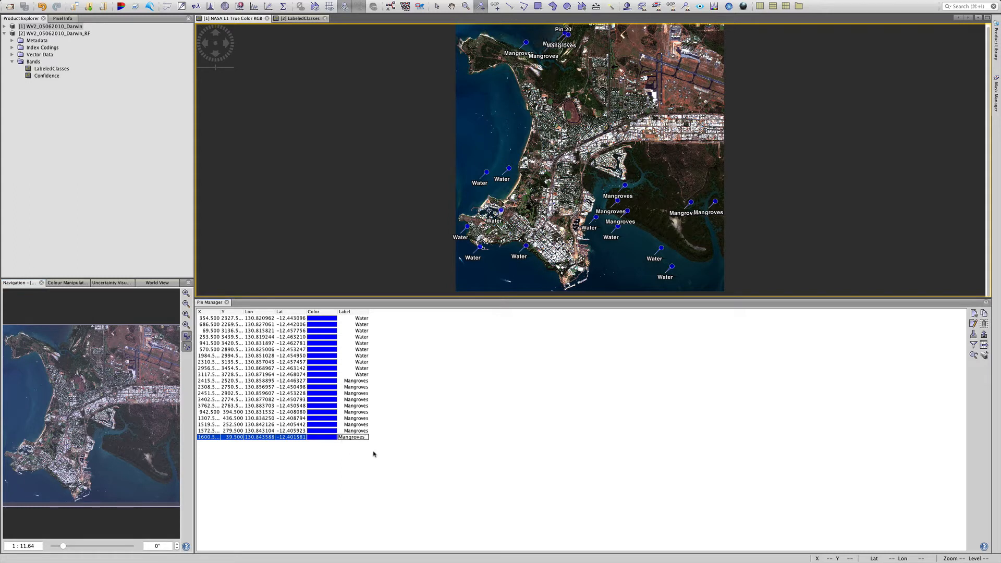
{"action": "key", "text": "Return"}
- Place five pins on large buildings across the industrial district in the east of the true colour image
{"action": "left_click", "coordinate": [186, 324]}
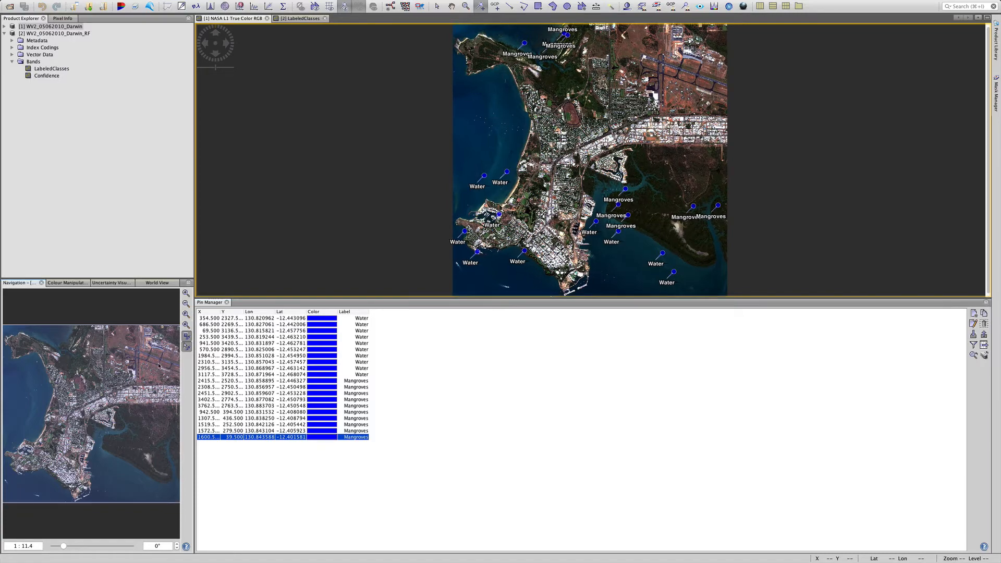
{"action": "left_click", "coordinate": [186, 315]}
{"action": "left_click_drag", "start_coordinate": [118, 418], "coordinate": [155, 398]}
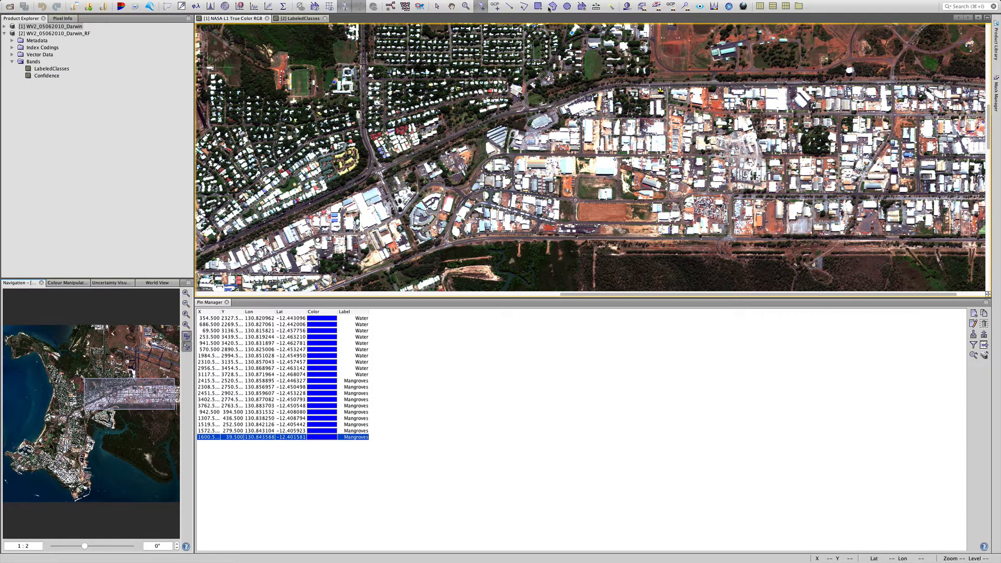
{"action": "left_click", "coordinate": [360, 203]}
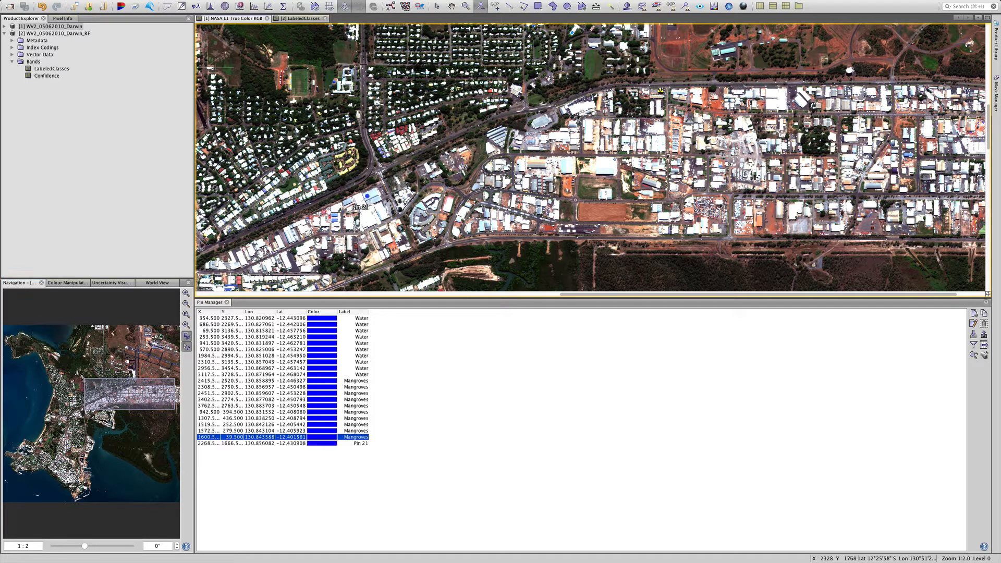
{"action": "left_click", "coordinate": [604, 162]}
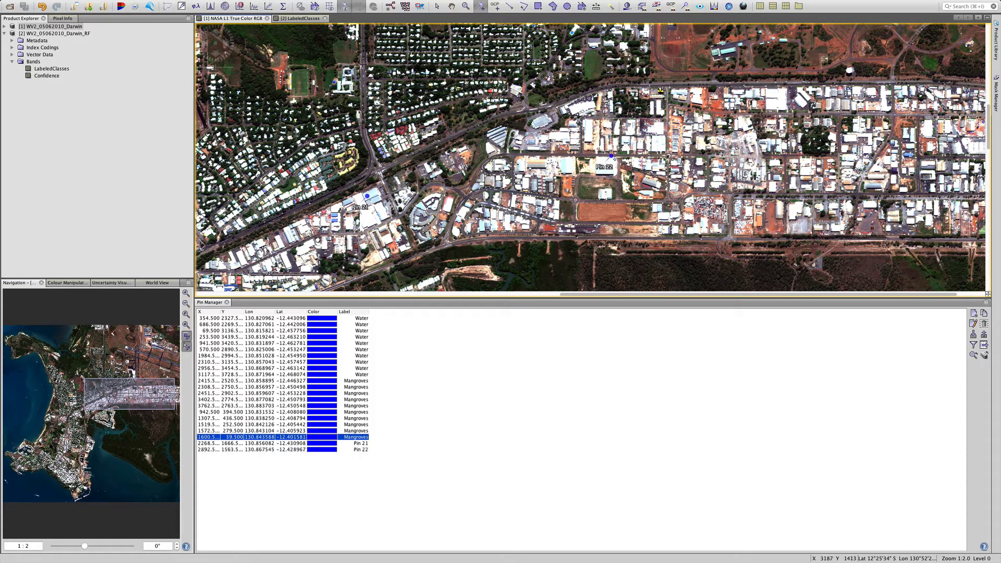
{"action": "left_click", "coordinate": [773, 93]}
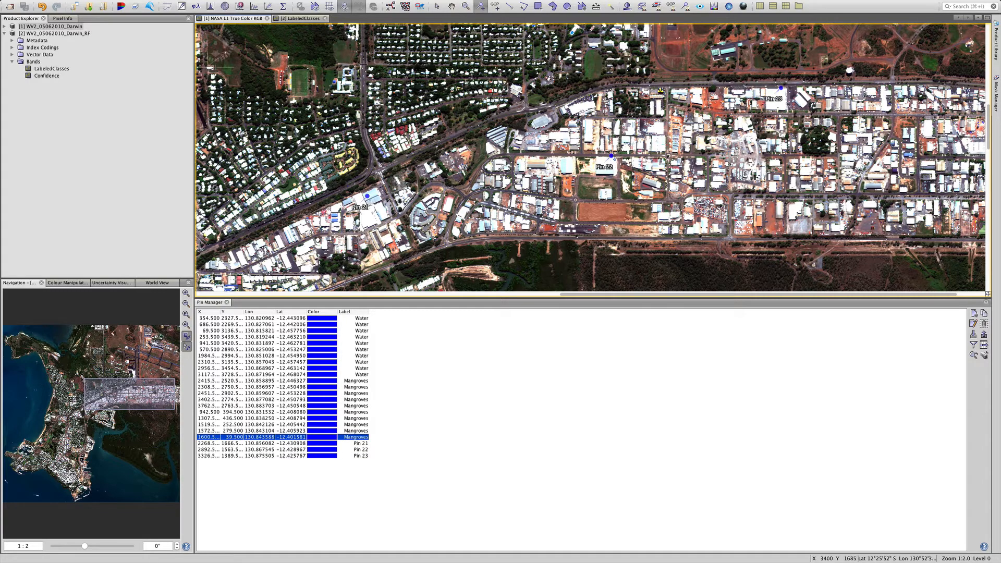
{"action": "left_click", "coordinate": [794, 210]}
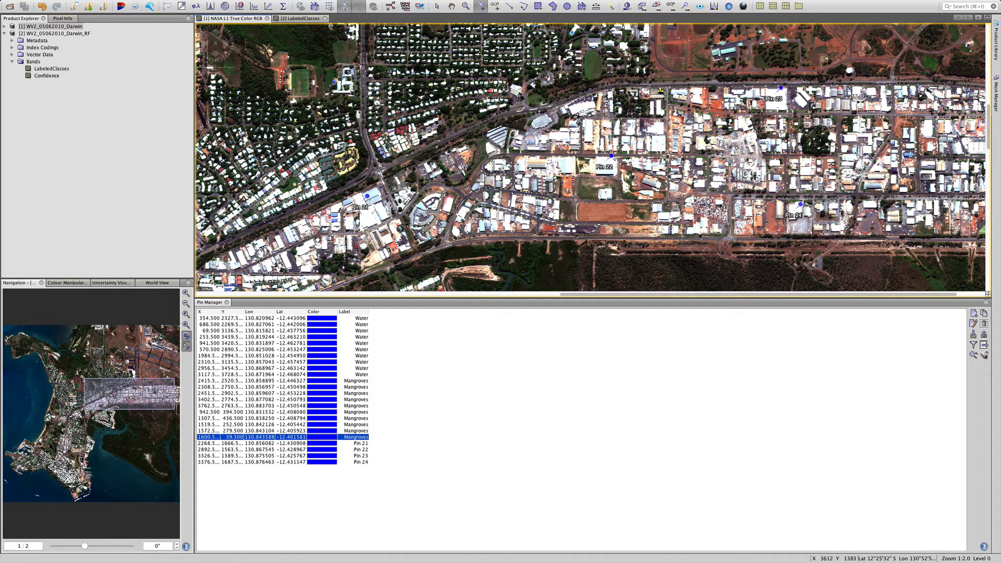
{"action": "left_click", "coordinate": [885, 91]}
- Place five more pins on buildings in the southern peninsula, spread over the western suburbs and the city centre
{"action": "left_click_drag", "start_coordinate": [149, 399], "coordinate": [73, 469]}
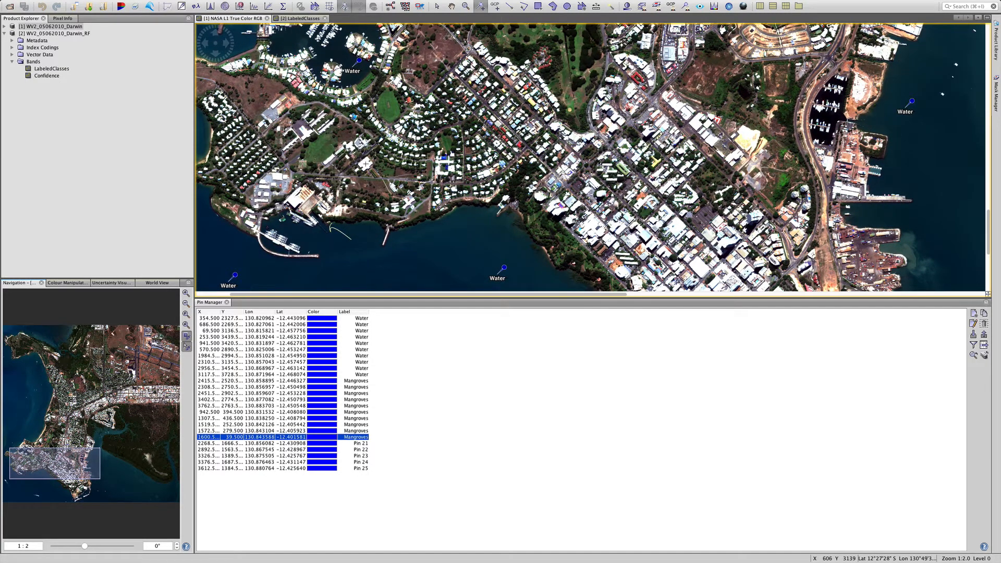
{"action": "left_click", "coordinate": [365, 163]}
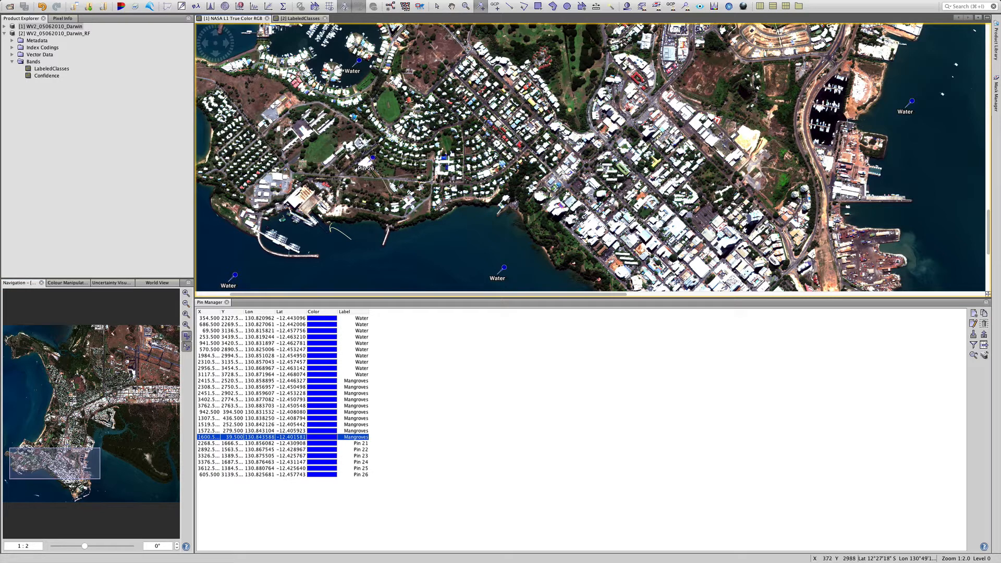
{"action": "left_click", "coordinate": [277, 104]}
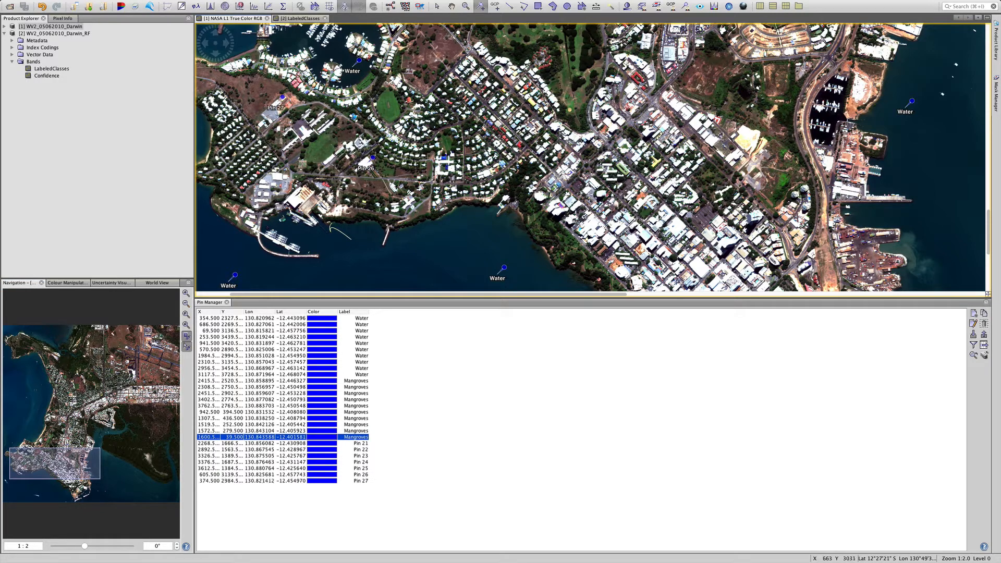
{"action": "left_click", "coordinate": [680, 225]}
{"action": "left_click", "coordinate": [700, 267]}
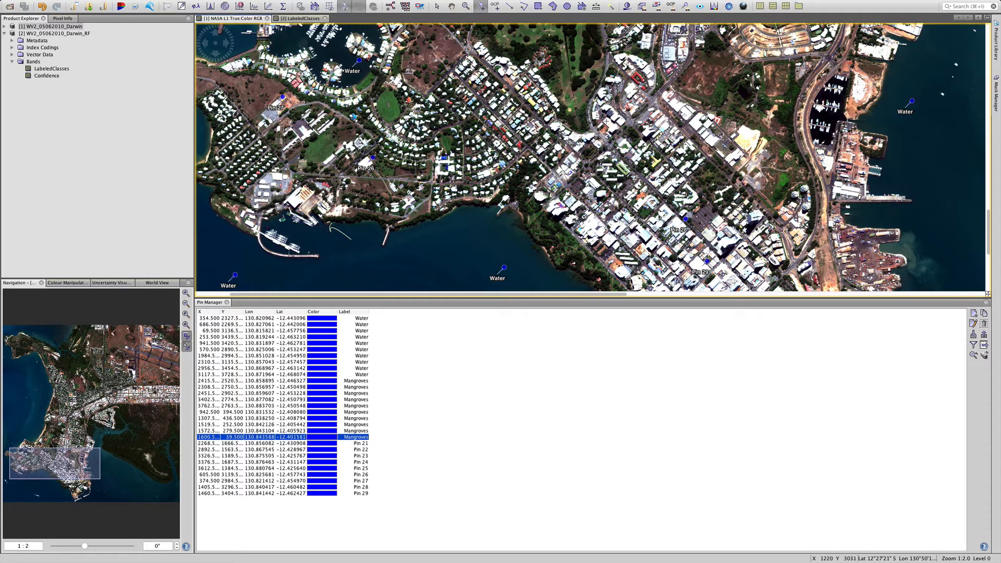
{"action": "left_click", "coordinate": [607, 121]}
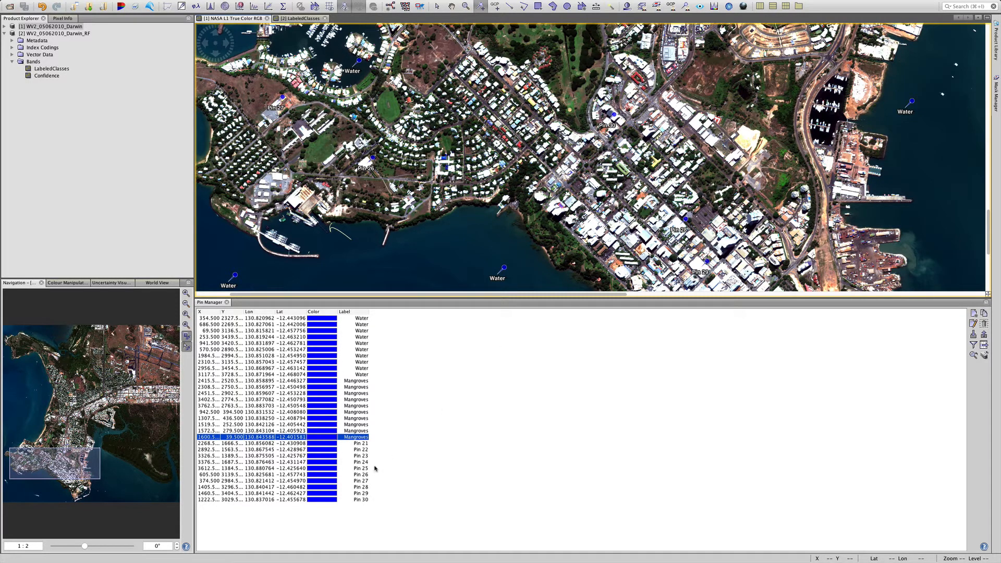
- Change the label of Pin 21 to Buildings in the Pin Manager and select the text for reuse
{"action": "left_click", "coordinate": [358, 444]}
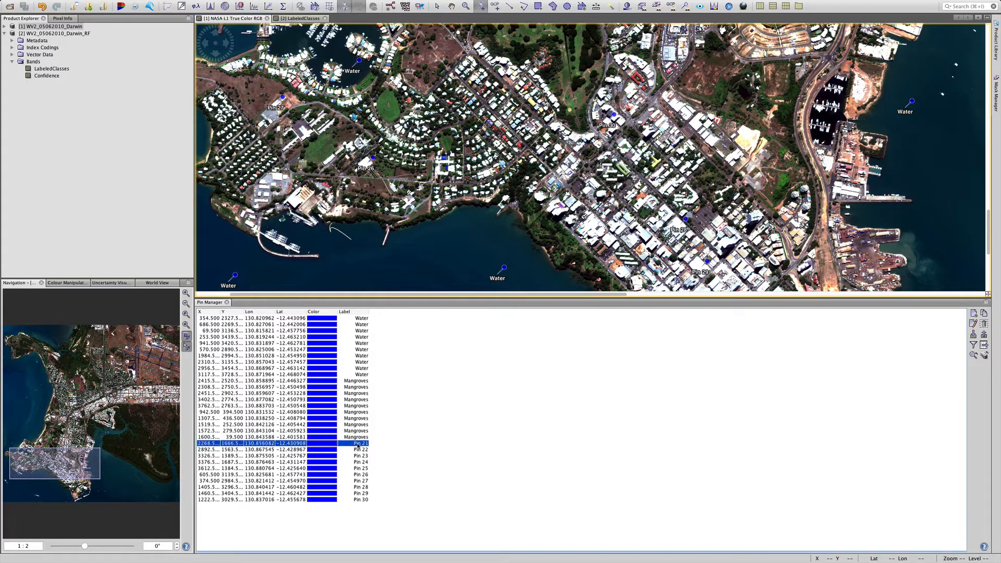
{"action": "double_click", "coordinate": [358, 443]}
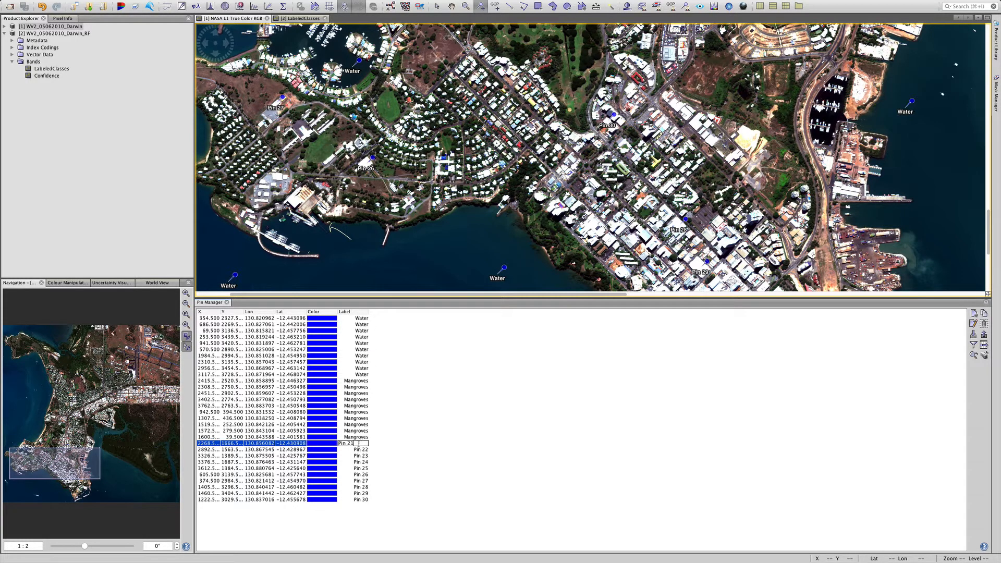
{"action": "left_click_drag", "start_coordinate": [363, 443], "coordinate": [328, 444]}
{"action": "type", "text": "Buildings"}
{"action": "left_click_drag", "start_coordinate": [364, 443], "coordinate": [322, 499]}
- Relabel Pin 22 through Pin 25 as Buildings
{"action": "left_click", "coordinate": [354, 449]}
{"action": "type", "text": "Buildings"}
{"action": "double_click", "coordinate": [355, 456]}
{"action": "type", "text": "Buildings"}
{"action": "double_click", "coordinate": [354, 463]}
{"action": "type", "text": "Buildings"}
{"action": "double_click", "coordinate": [355, 468]}
{"action": "type", "text": "Buildings"}
- Replace the labels of Pin 26 through Pin 30 with Buildings
{"action": "double_click", "coordinate": [350, 474]}
{"action": "type", "text": "Buildings"}
{"action": "double_click", "coordinate": [345, 480]}
{"action": "type", "text": "Buildings"}
{"action": "double_click", "coordinate": [354, 487]}
{"action": "type", "text": "Buildings"}
{"action": "double_click", "coordinate": [355, 493]}
{"action": "type", "text": "Buildings"}
{"action": "double_click", "coordinate": [353, 499]}
{"action": "type", "text": "Buildings"}
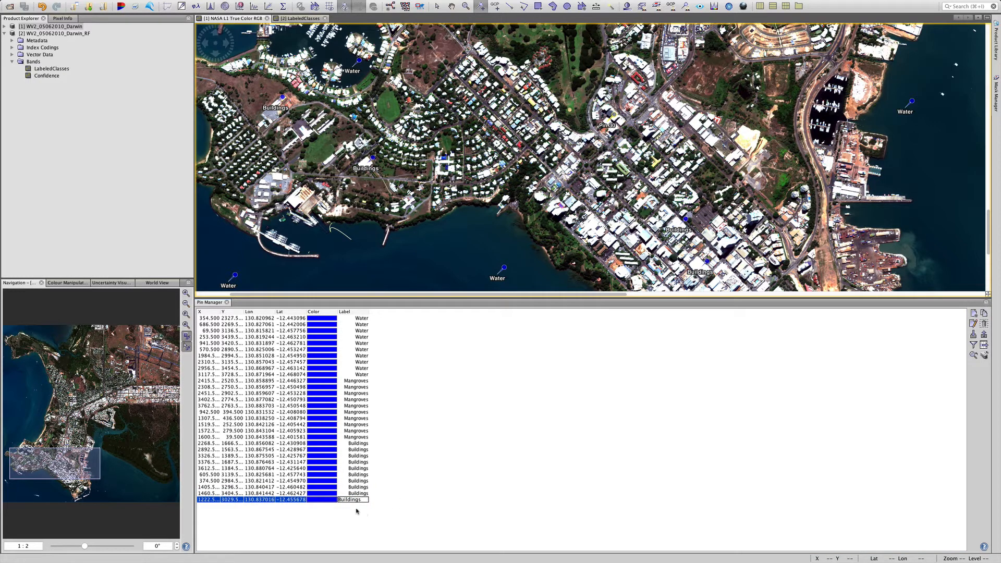
- Check the class names and colours of the LabeledClasses raster, then return to the true colour image with its navigation overview
{"action": "left_click", "coordinate": [74, 284]}
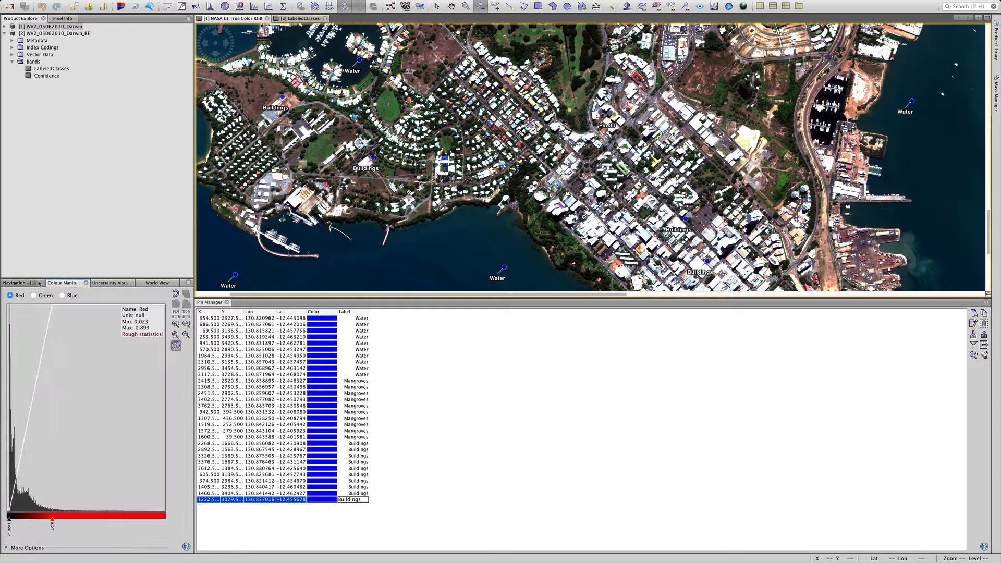
{"action": "left_click", "coordinate": [296, 19]}
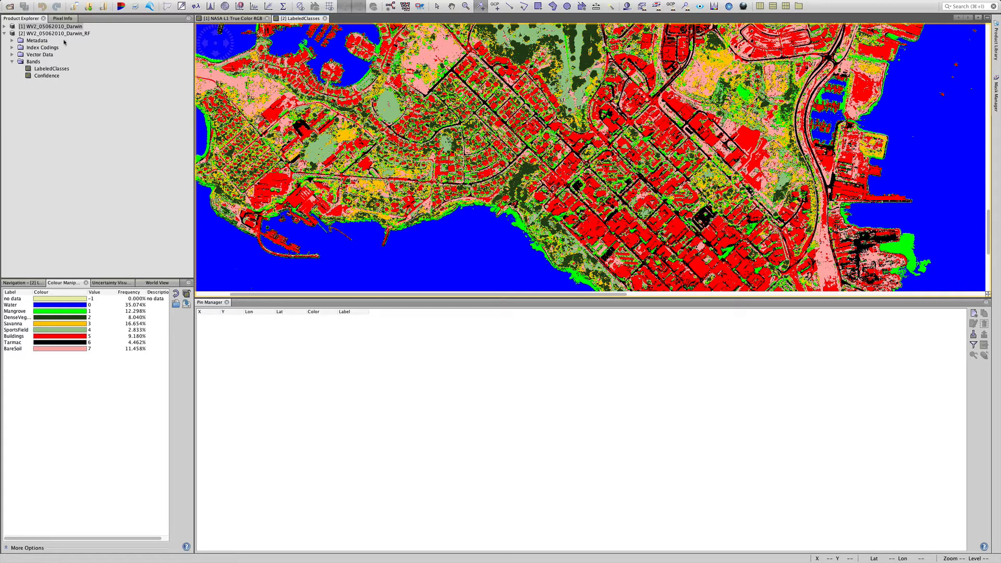
{"action": "left_click", "coordinate": [235, 18]}
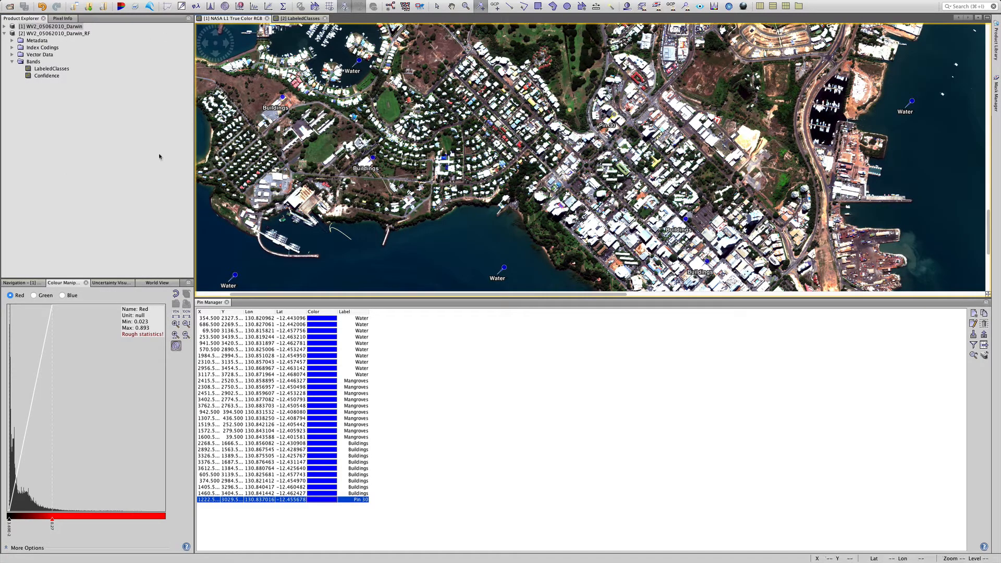
{"action": "left_click", "coordinate": [20, 282]}
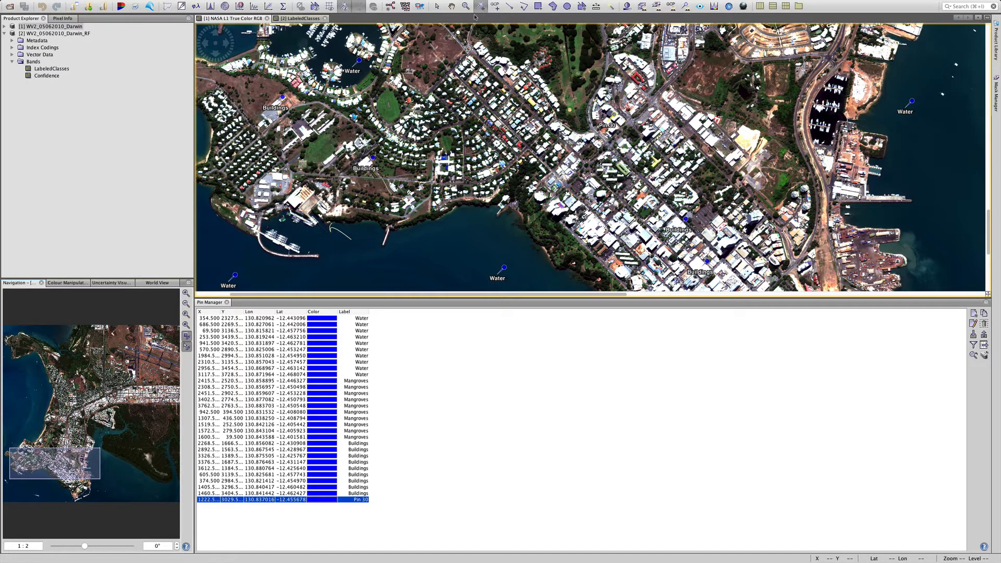
- Place five pins on the green sports fields of the southern peninsula, including two on the grounds north of the city centre
{"action": "left_click", "coordinate": [391, 113]}
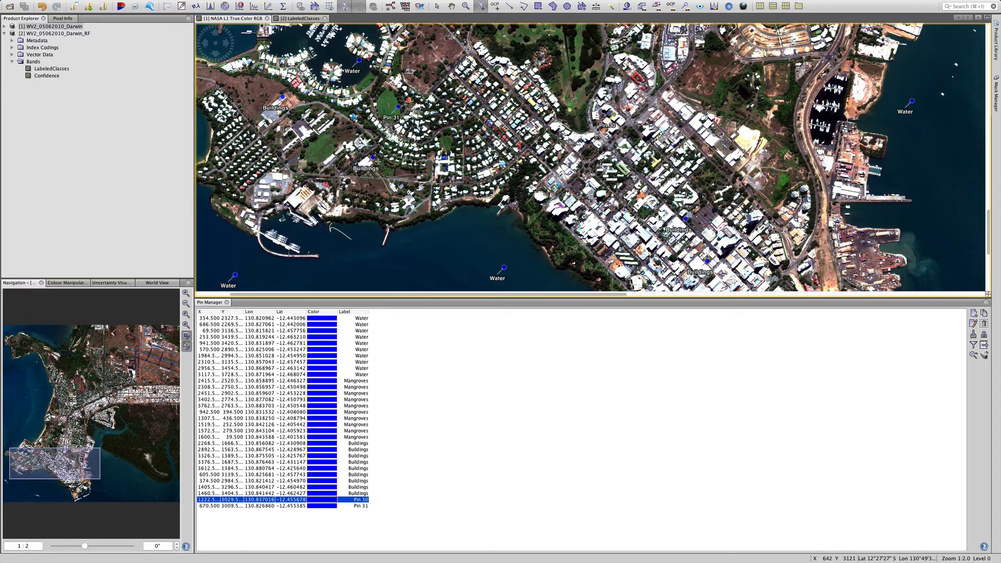
{"action": "left_click", "coordinate": [316, 149]}
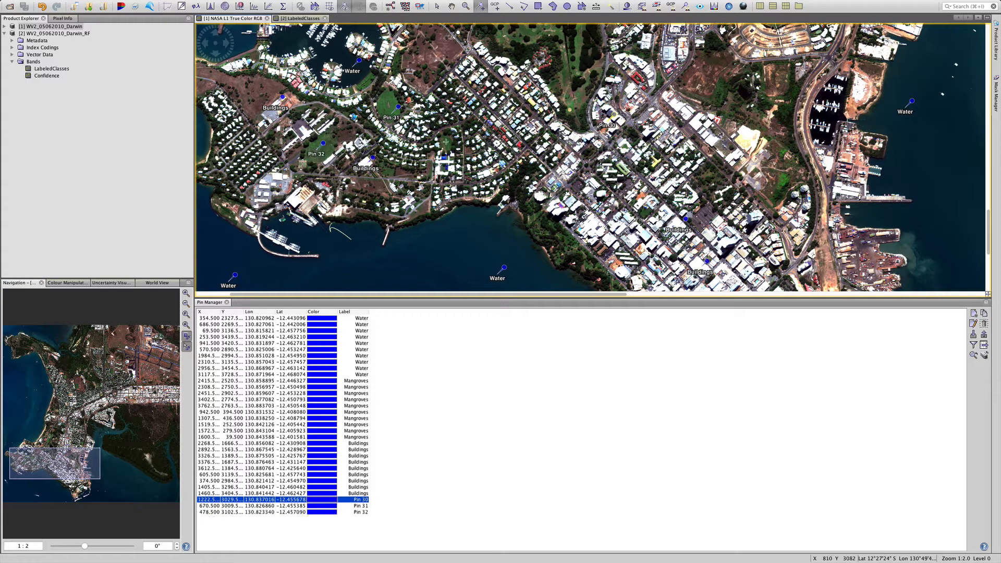
{"action": "left_click", "coordinate": [447, 141]}
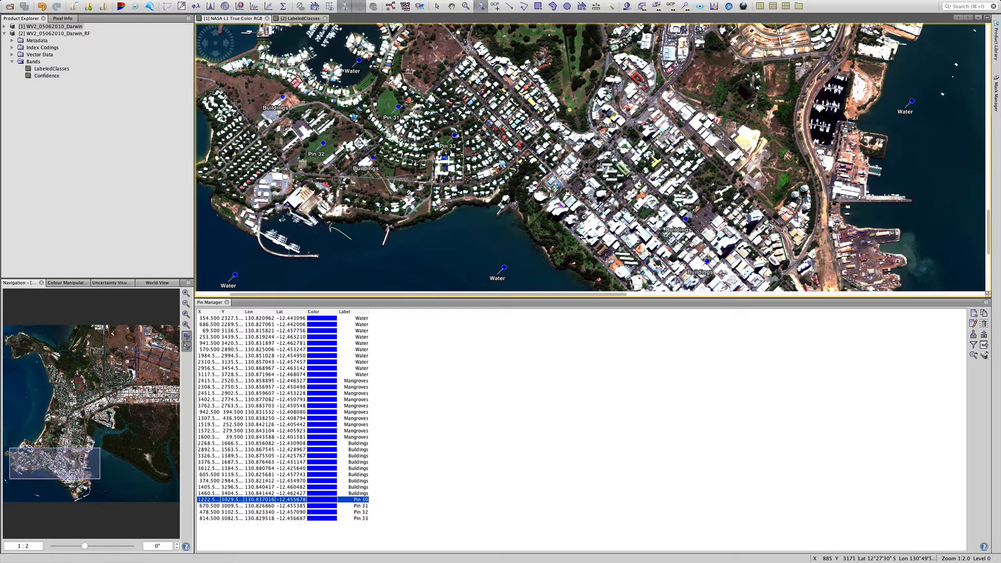
{"action": "left_click", "coordinate": [528, 32]}
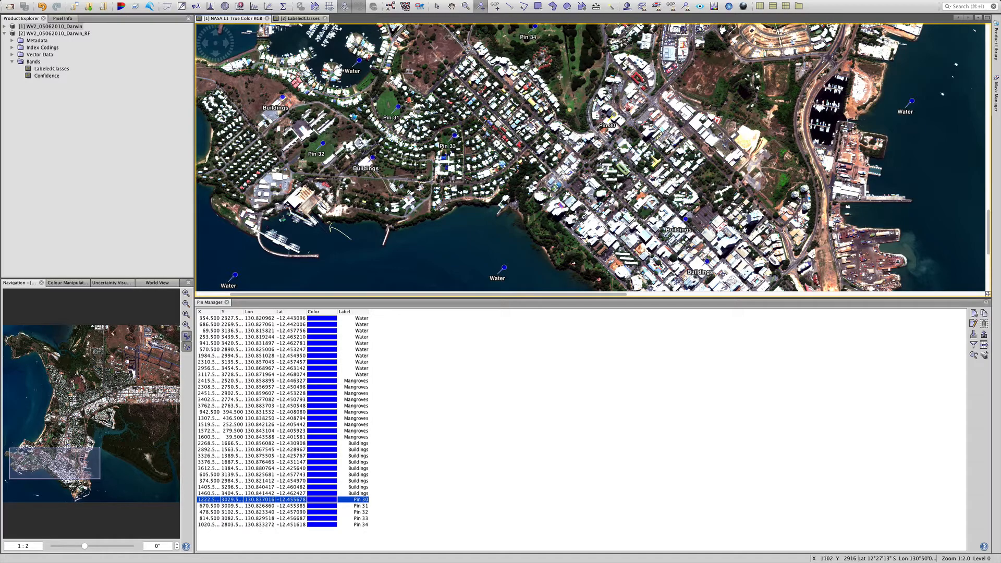
{"action": "left_click", "coordinate": [580, 42]}
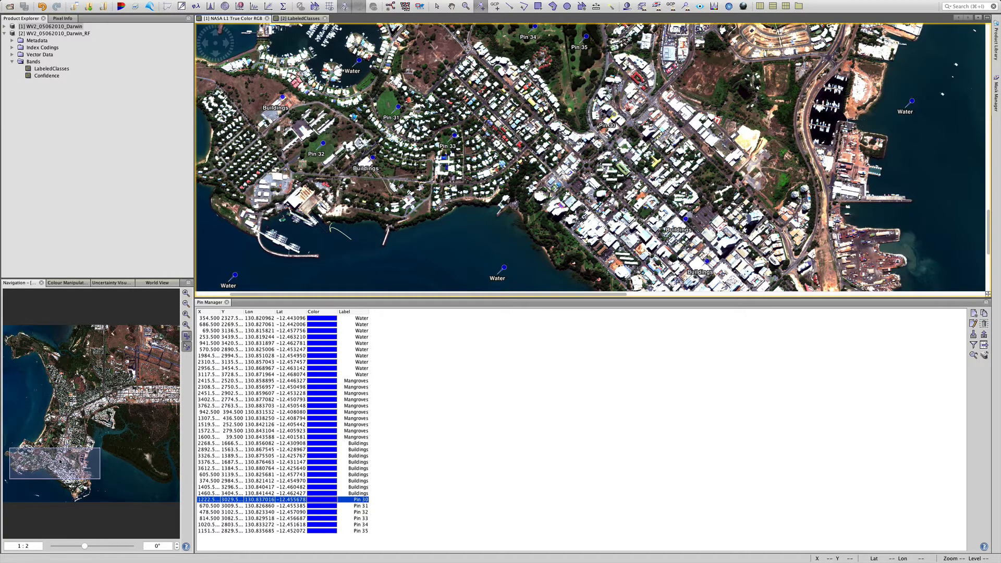
- Place five pins on the northern sports grounds: the round oval, two at the racecourse, the eastern field and the fairway beside the airport
{"action": "left_click_drag", "start_coordinate": [60, 460], "coordinate": [76, 374]}
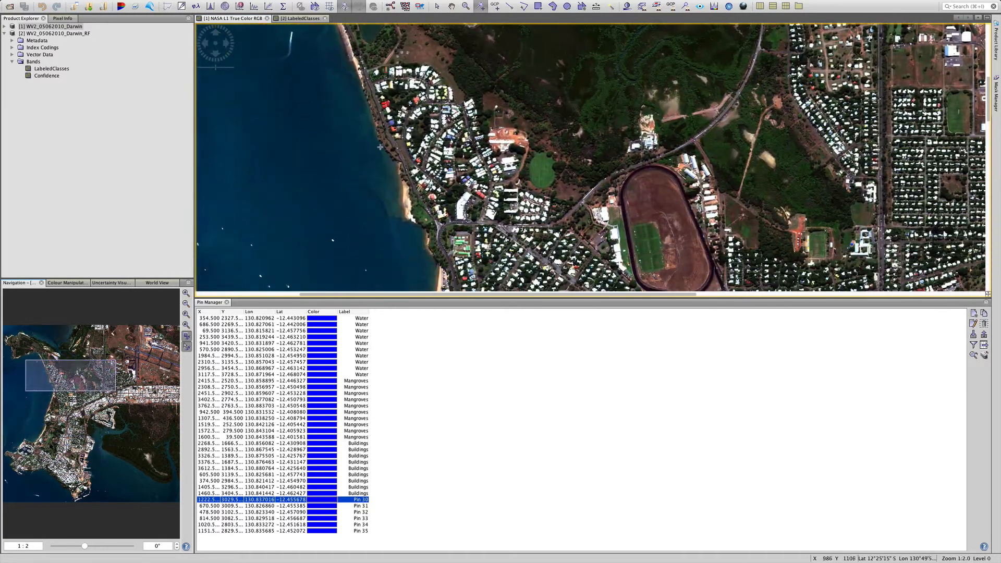
{"action": "left_click", "coordinate": [543, 161]}
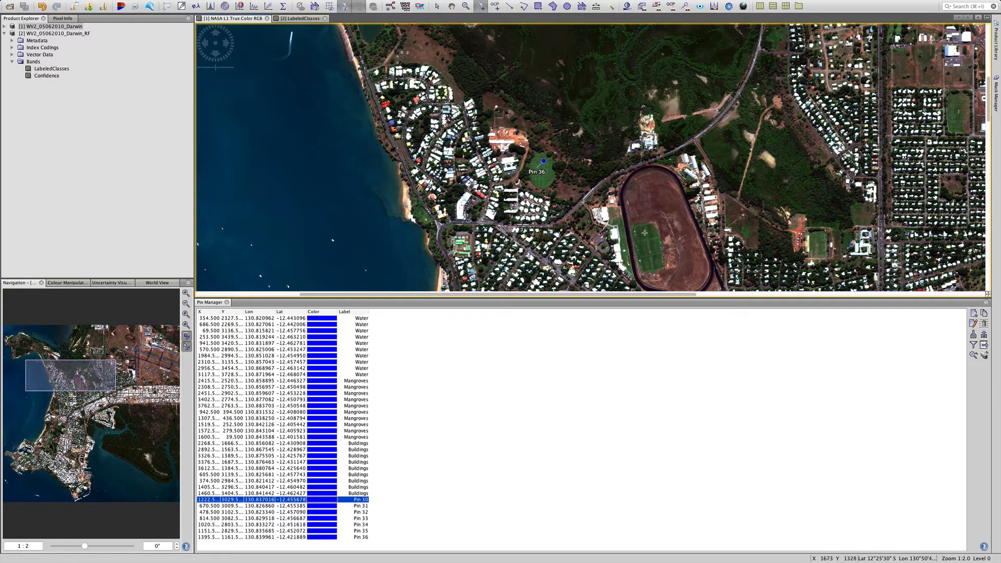
{"action": "left_click", "coordinate": [643, 233]}
{"action": "left_click", "coordinate": [628, 231]}
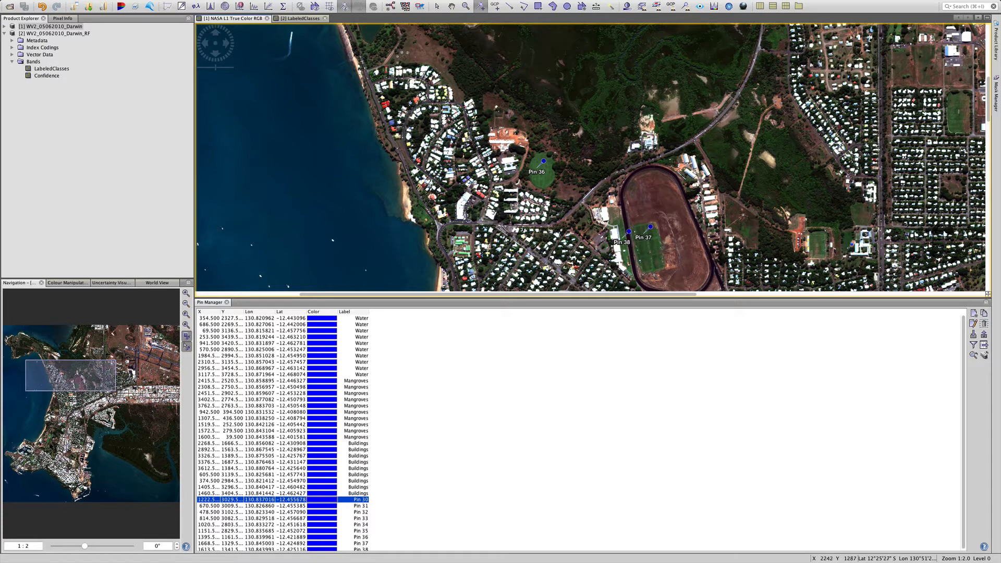
{"action": "left_click", "coordinate": [961, 101]}
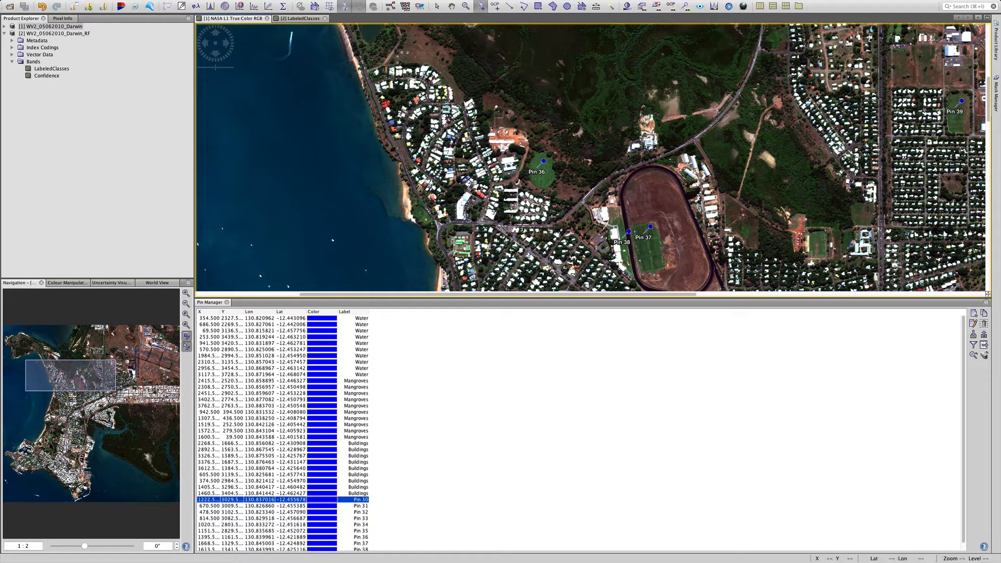
{"action": "left_click_drag", "start_coordinate": [77, 384], "coordinate": [96, 360]}
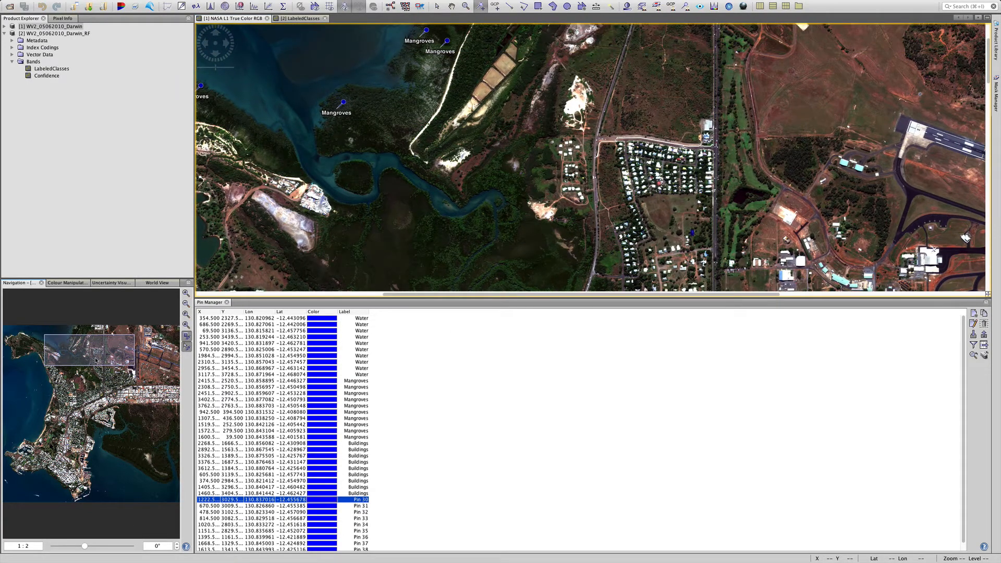
{"action": "left_click", "coordinate": [747, 116]}
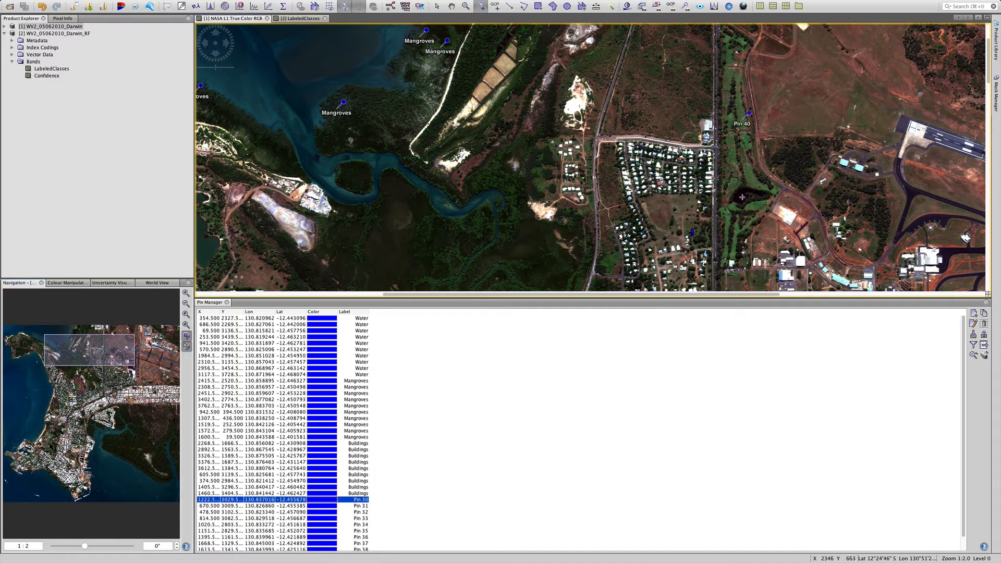
- Change the label of Pin 30 to SportsField in the Pin Manager and copy that text
{"action": "scroll", "coordinate": [805, 431], "scroll_direction": "down", "scroll_amount": 1}
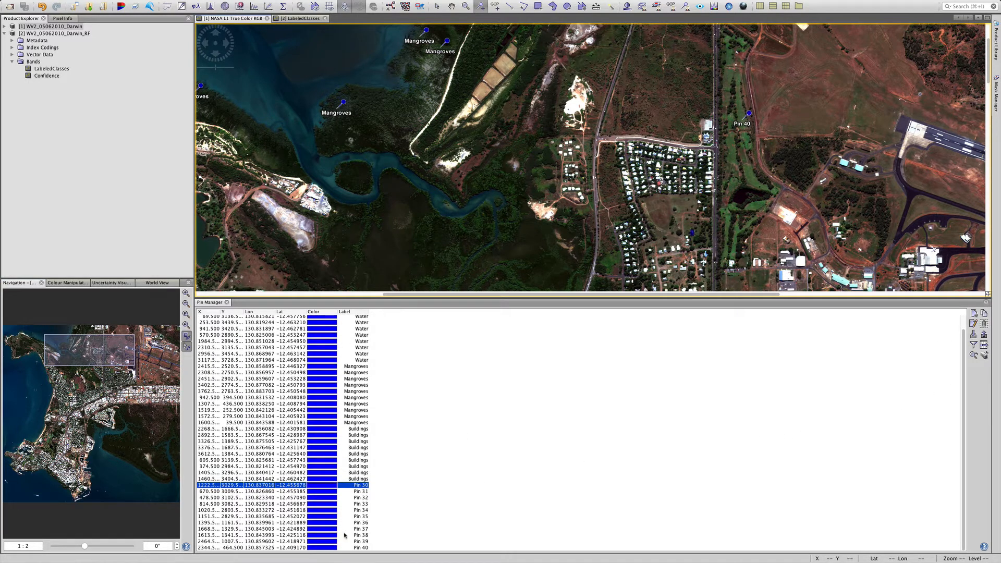
{"action": "double_click", "coordinate": [358, 485]}
{"action": "left_click_drag", "start_coordinate": [356, 485], "coordinate": [327, 485]}
{"action": "type", "text": "SportsField"}
{"action": "double_click", "coordinate": [352, 484]}
{"action": "key", "text": "super+c"}
- Replace the labels of Pin 31 and Pin 32 with the copied text SportsField
{"action": "left_click", "coordinate": [360, 493]}
{"action": "double_click", "coordinate": [361, 493]}
{"action": "left_click_drag", "start_coordinate": [358, 492], "coordinate": [323, 491]}
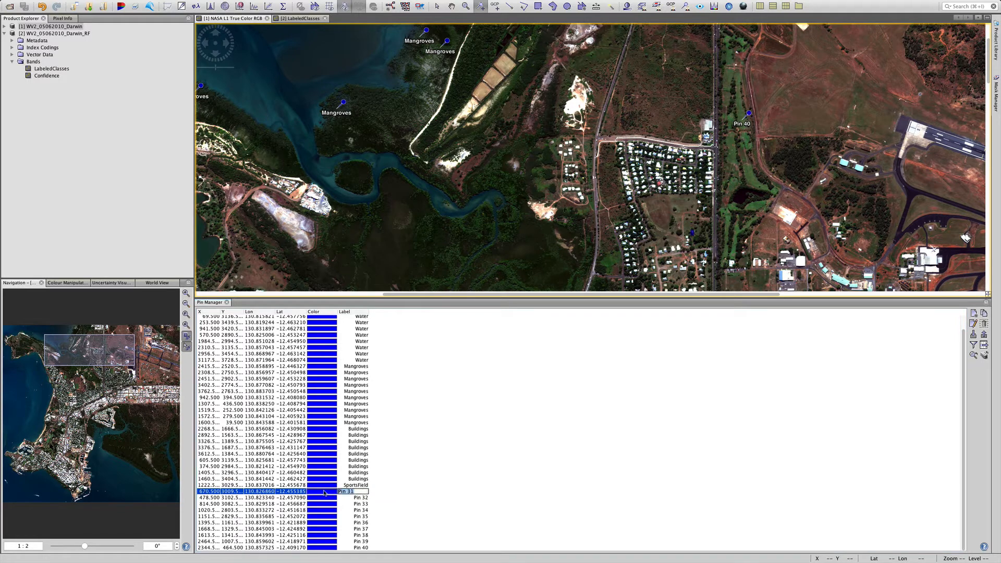
{"action": "key", "text": "super+v"}
{"action": "left_click", "coordinate": [358, 503]}
{"action": "left_click", "coordinate": [360, 498]}
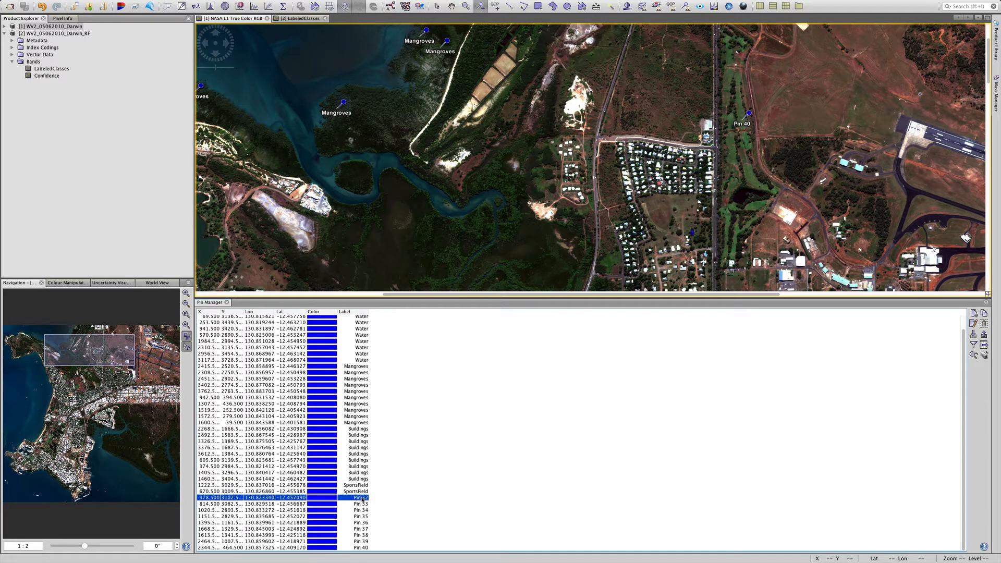
{"action": "double_click", "coordinate": [351, 498]}
{"action": "left_click_drag", "start_coordinate": [355, 498], "coordinate": [337, 547]}
{"action": "key", "text": "super+v"}
- Relabel Pin 33 through Pin 36 with the copied SportsField text
{"action": "left_click", "coordinate": [352, 503]}
{"action": "double_click", "coordinate": [350, 504]}
{"action": "key", "text": "super+v"}
{"action": "left_click", "coordinate": [349, 510]}
{"action": "double_click", "coordinate": [350, 510]}
{"action": "key", "text": "super+v"}
{"action": "left_click", "coordinate": [361, 516]}
{"action": "double_click", "coordinate": [362, 516]}
{"action": "key", "text": "super+v"}
{"action": "left_click", "coordinate": [362, 523]}
{"action": "double_click", "coordinate": [362, 523]}
{"action": "key", "text": "super+v"}
- Replace the labels of Pin 37 through Pin 40 with the copied text SportsField
{"action": "left_click", "coordinate": [350, 528]}
{"action": "double_click", "coordinate": [350, 528]}
{"action": "key", "text": "super+v"}
{"action": "double_click", "coordinate": [356, 536]}
{"action": "key", "text": "super+v"}
{"action": "left_click", "coordinate": [344, 541]}
{"action": "double_click", "coordinate": [360, 541]}
{"action": "key", "text": "super+v"}
{"action": "left_click", "coordinate": [357, 548]}
{"action": "double_click", "coordinate": [359, 547]}
{"action": "key", "text": "super+v"}
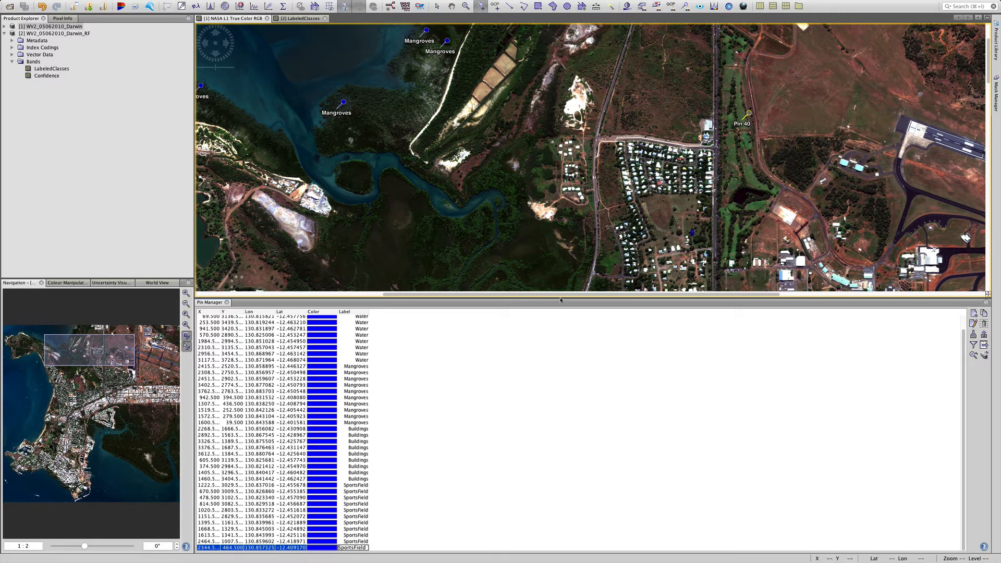
- Enlarge the image area and display the LabeledClasses raster with its class legend to review the remaining classes
{"action": "left_click_drag", "start_coordinate": [558, 301], "coordinate": [558, 319]}
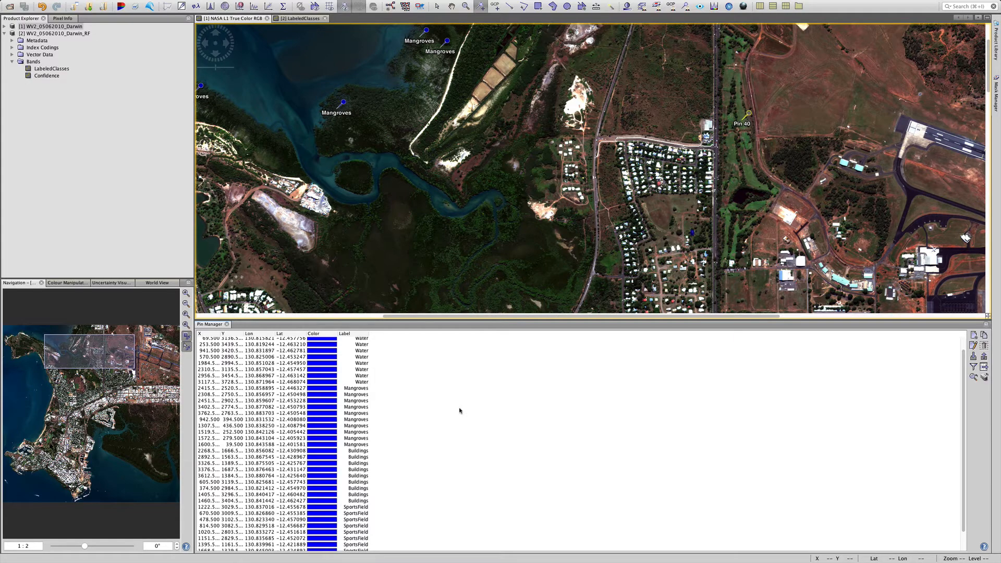
{"action": "left_click", "coordinate": [308, 18]}
{"action": "left_click", "coordinate": [67, 282]}
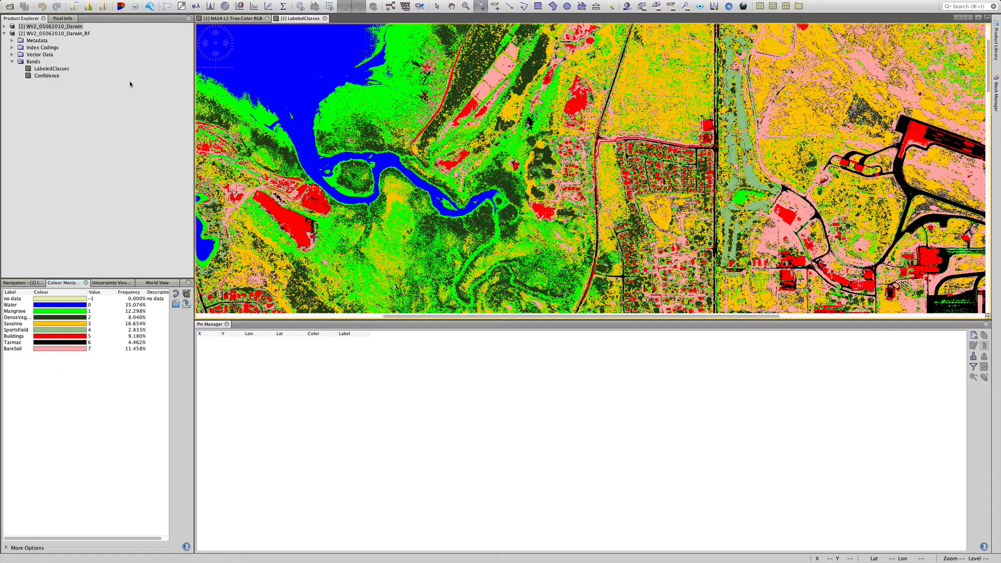
- Return to the true-colour image, enlarge the pin table to show every pin, and fit the whole scene in the image view
{"action": "left_click", "coordinate": [232, 18]}
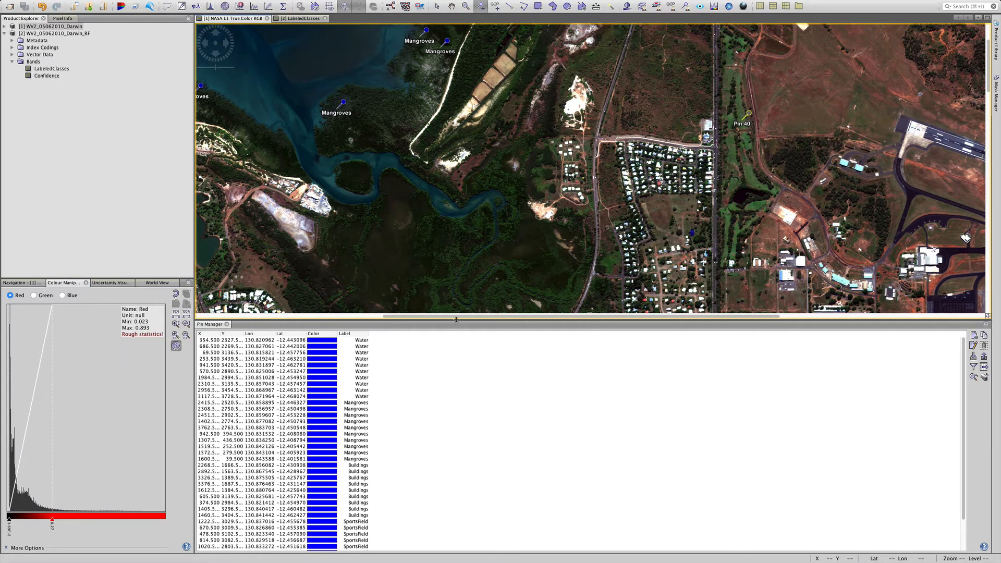
{"action": "left_click_drag", "start_coordinate": [456, 317], "coordinate": [455, 210]}
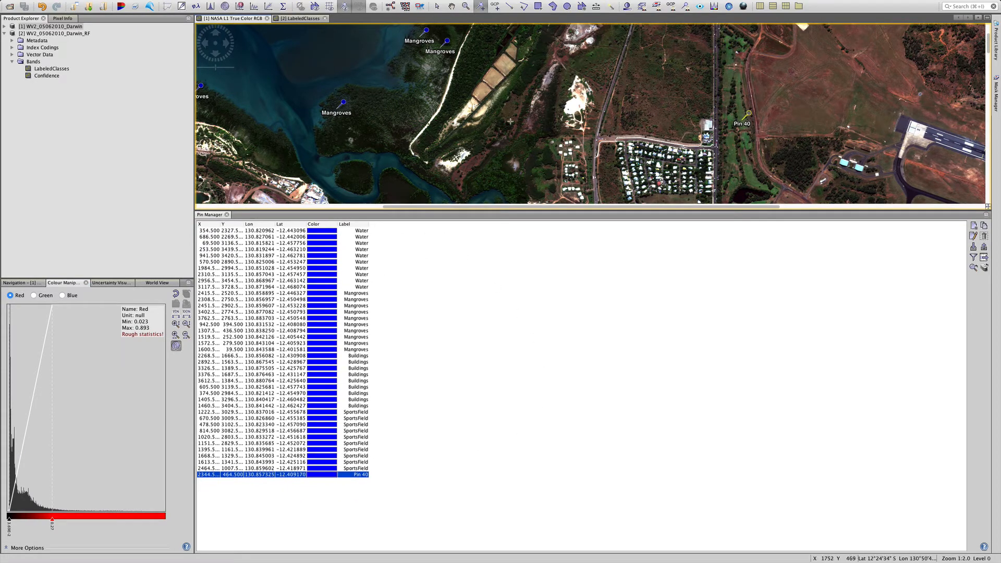
{"action": "left_click", "coordinate": [28, 284]}
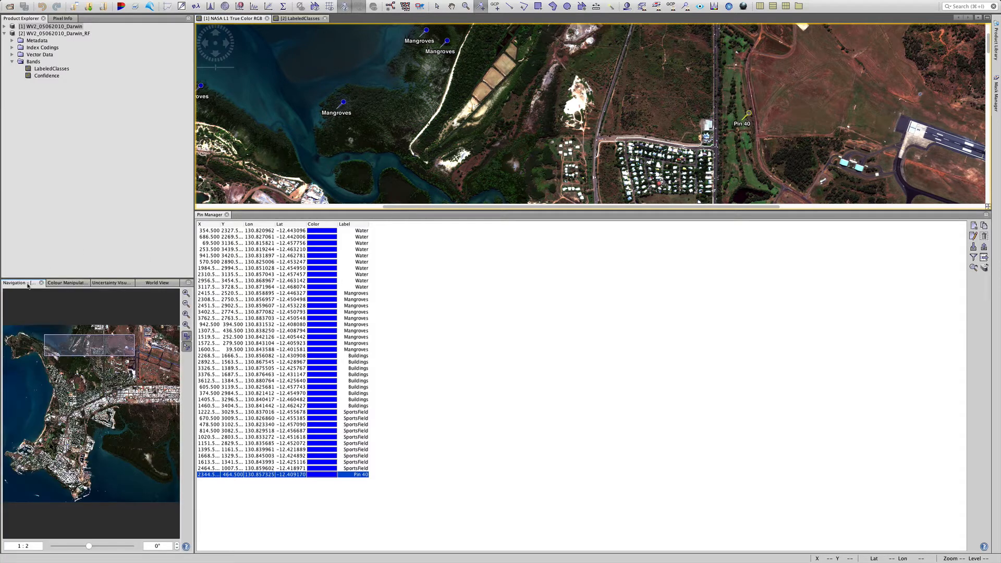
{"action": "left_click", "coordinate": [186, 325]}
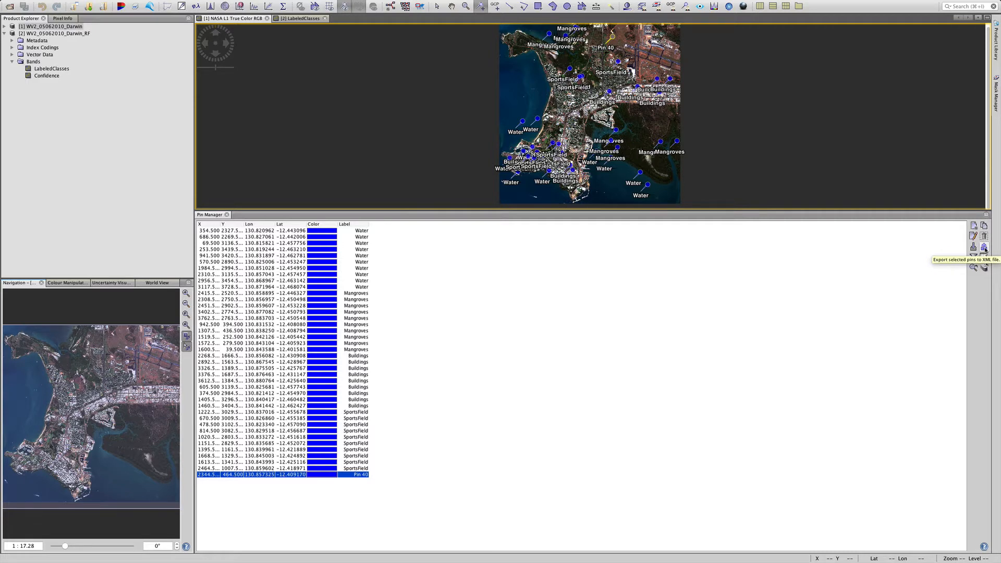
{"action": "left_click", "coordinate": [974, 247]}
- Display the LabeledClasses raster and expand the vector data of both products to examine their pins layers
{"action": "left_click", "coordinate": [302, 18]}
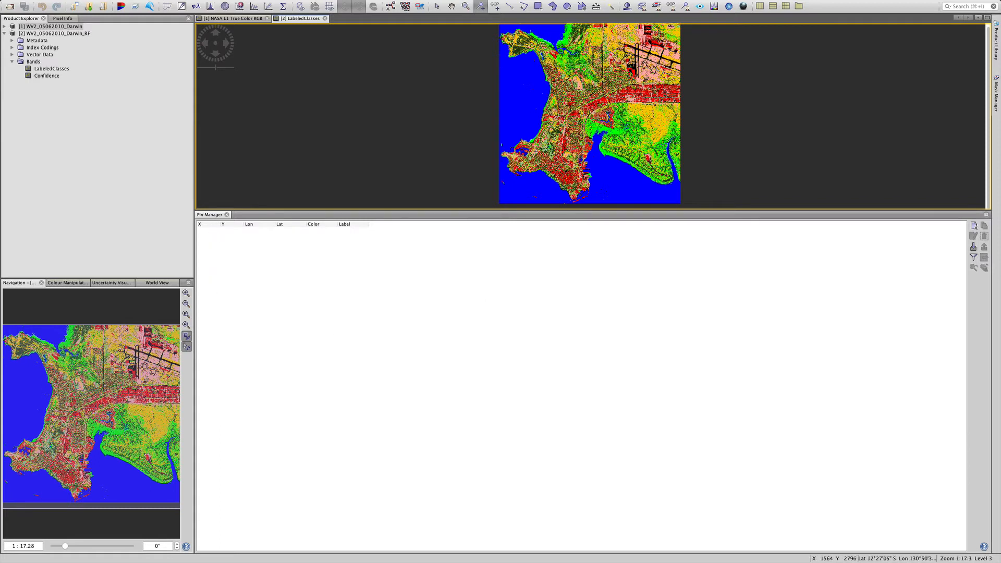
{"action": "left_click", "coordinate": [4, 27]}
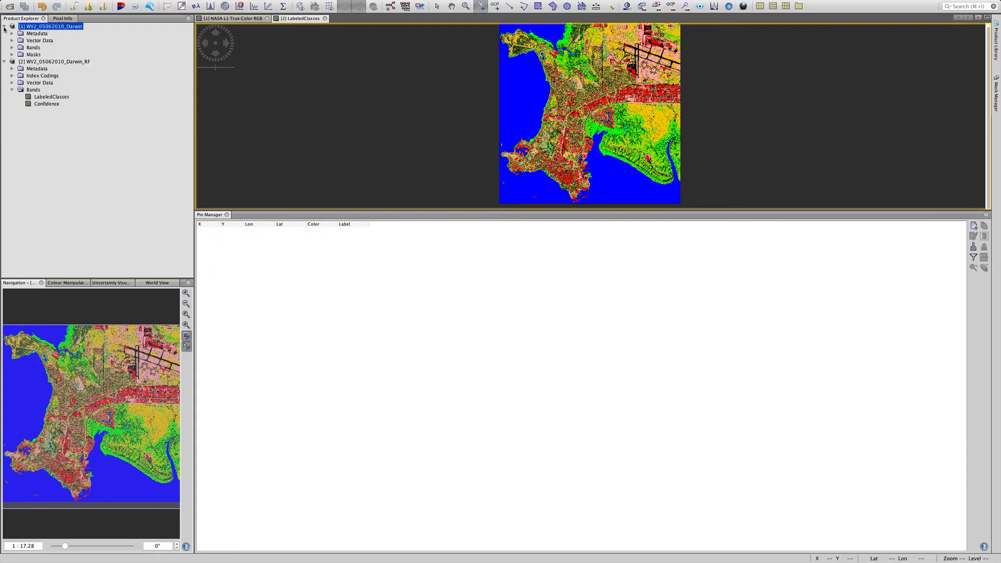
{"action": "left_click", "coordinate": [12, 41]}
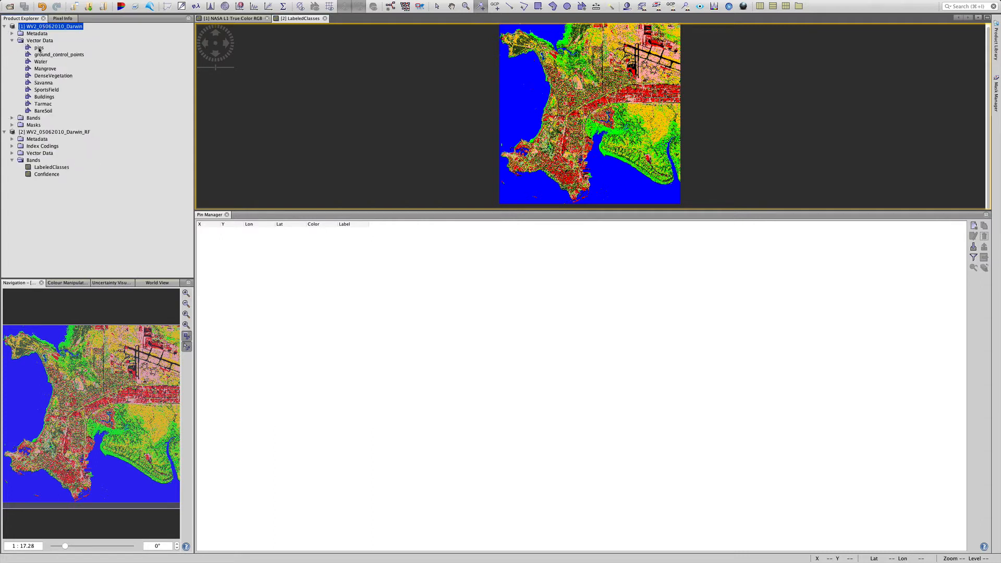
{"action": "left_click", "coordinate": [39, 49]}
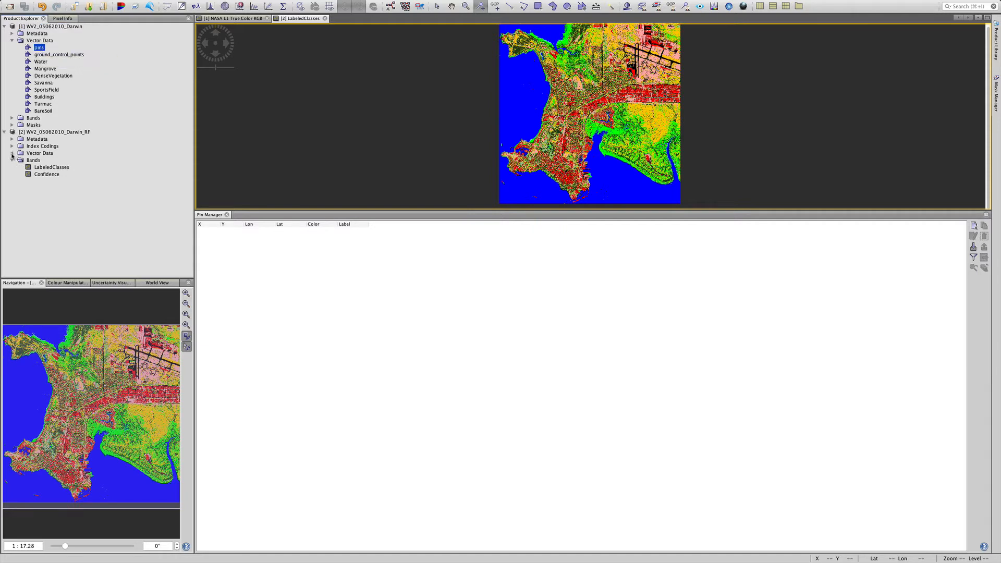
{"action": "left_click", "coordinate": [13, 153]}
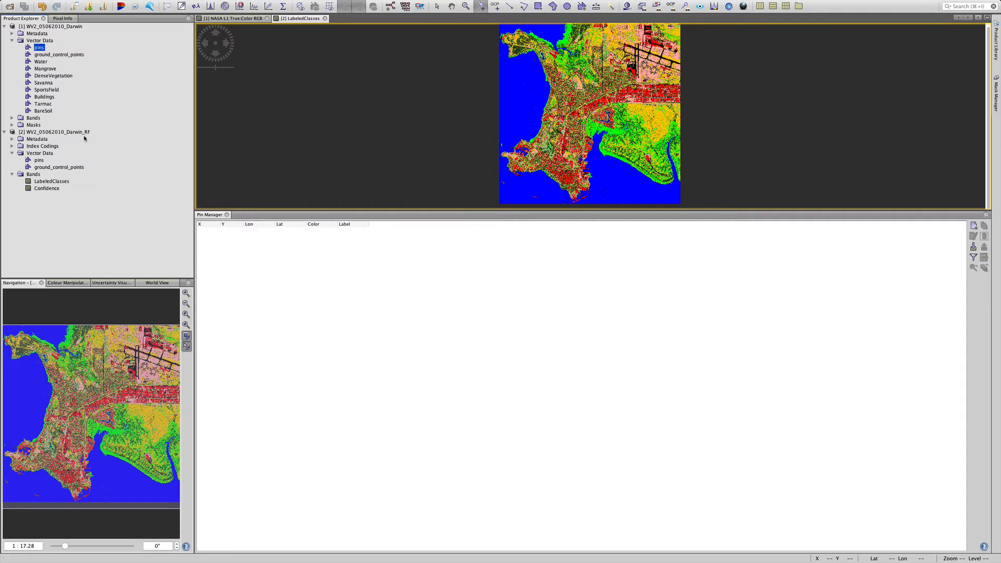
{"action": "left_click", "coordinate": [40, 161]}
{"action": "left_click", "coordinate": [334, 267]}
- Transfer only the selected Pin 40 from the true-colour image to the WV2_05062010_Darwin_RF product and check it on the LabeledClasses raster
{"action": "left_click", "coordinate": [234, 18]}
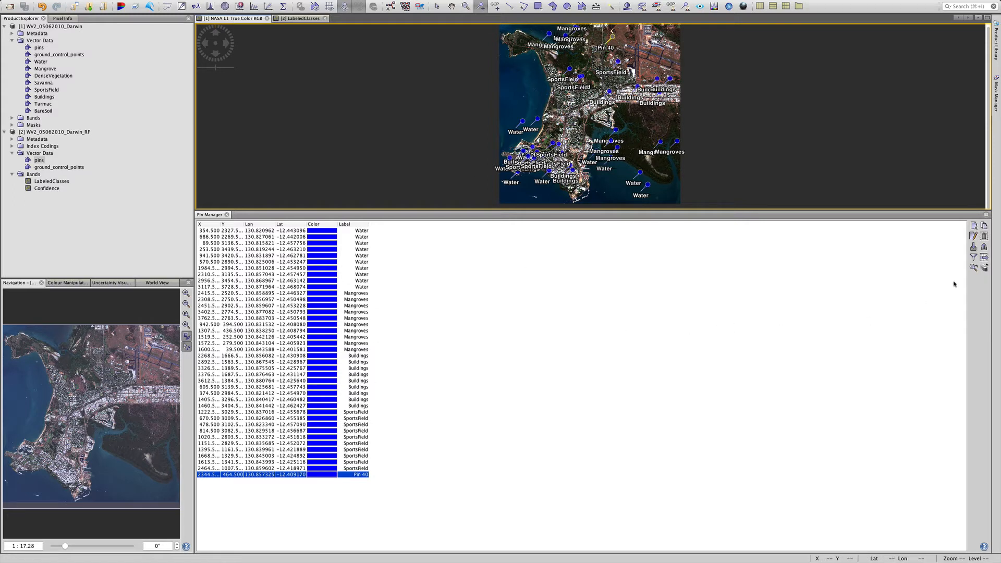
{"action": "left_click", "coordinate": [985, 270]}
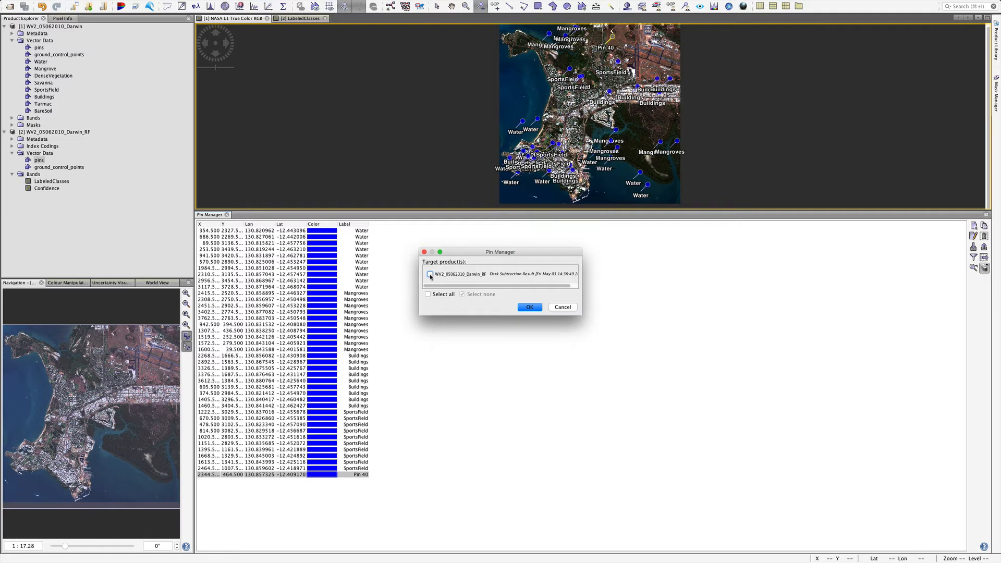
{"action": "left_click_drag", "start_coordinate": [450, 316], "coordinate": [447, 362]}
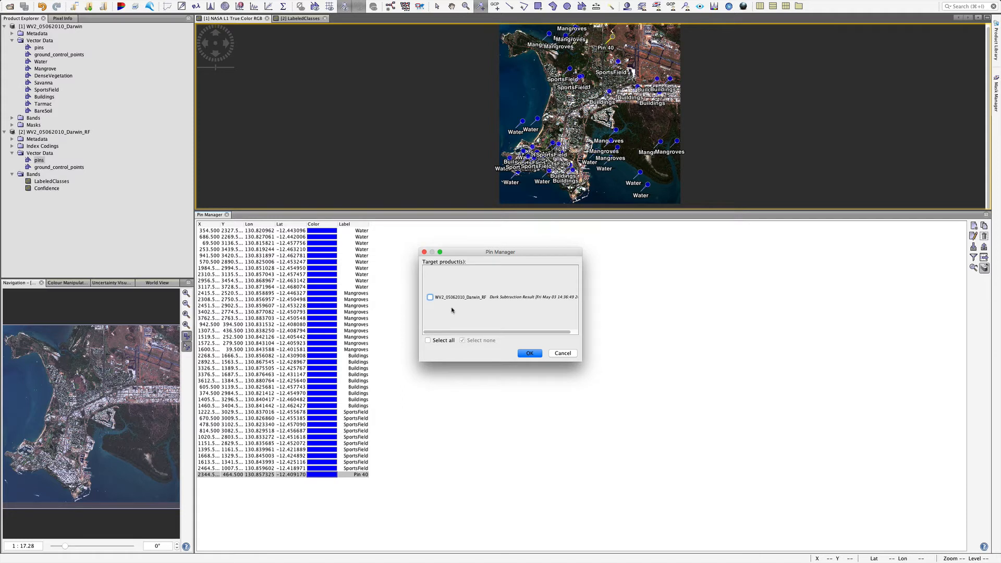
{"action": "left_click", "coordinate": [430, 298]}
{"action": "left_click", "coordinate": [530, 355]}
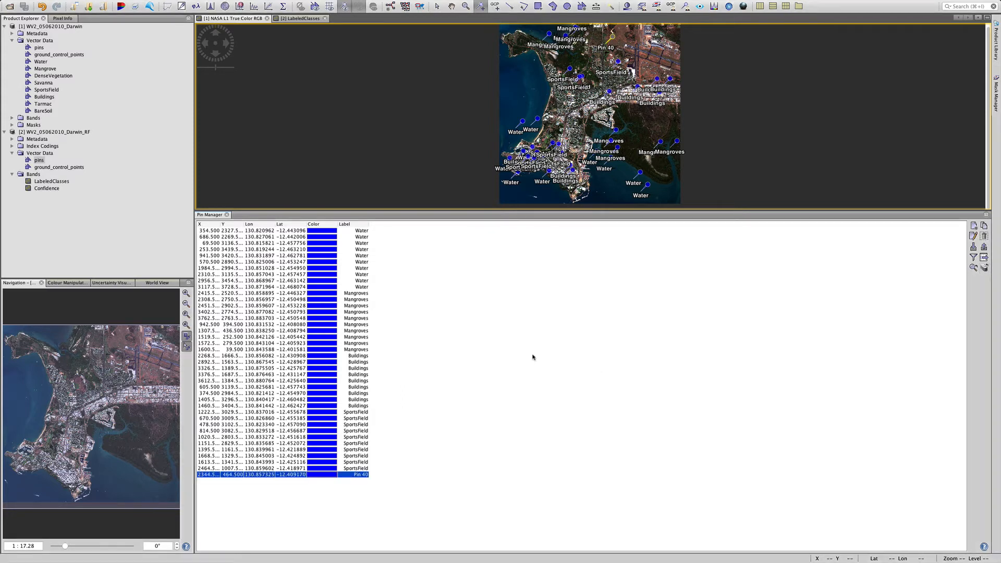
{"action": "left_click", "coordinate": [299, 19]}
{"action": "left_click", "coordinate": [248, 21]}
{"action": "left_click", "coordinate": [305, 20]}
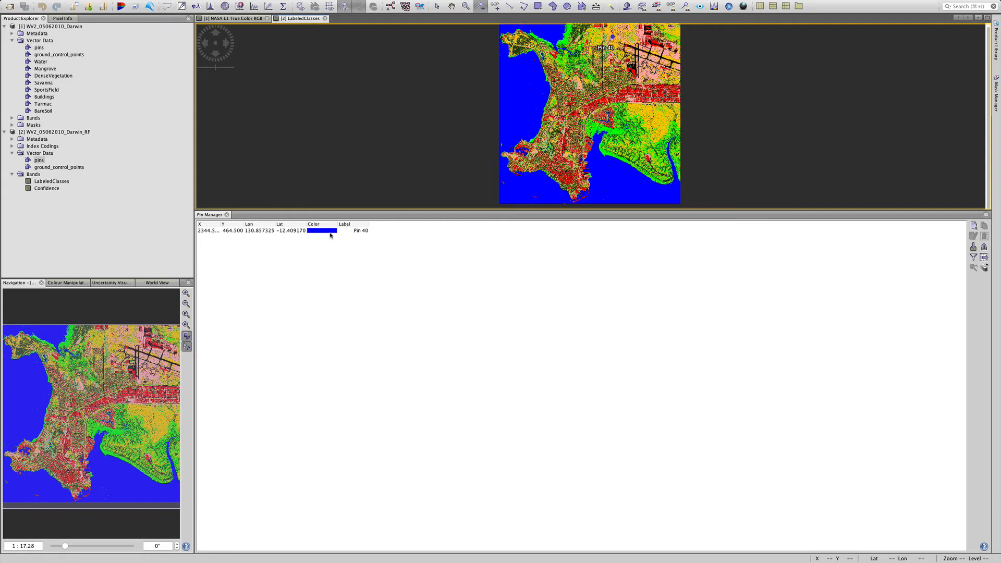
- Transfer all pins of the true-colour image to WV2_05062010_Darwin_RF, updating existing placemarks, and display them on the LabeledClasses raster
{"action": "left_click", "coordinate": [240, 20]}
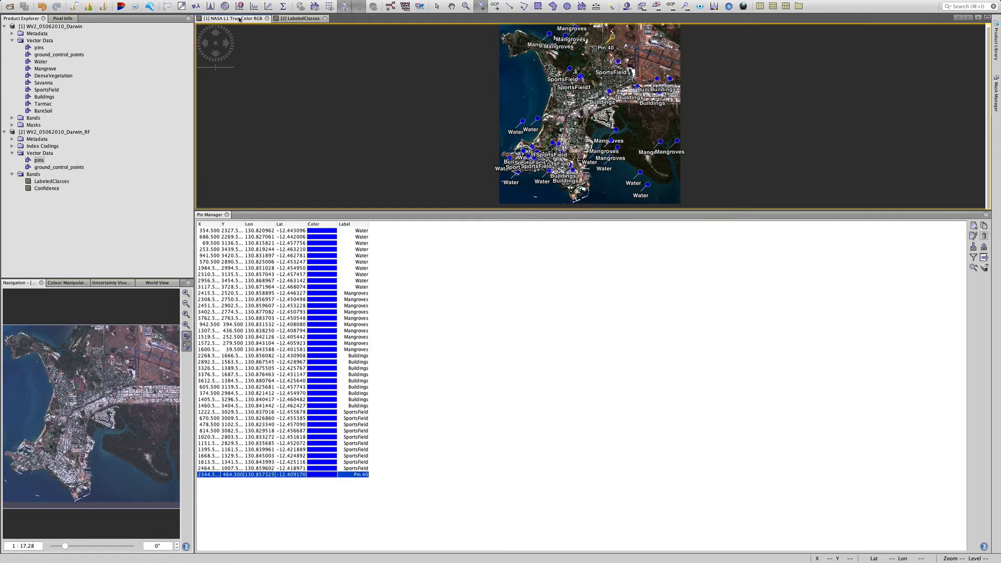
{"action": "left_click", "coordinate": [263, 231]}
{"action": "left_click", "coordinate": [260, 476], "text": "shift"}
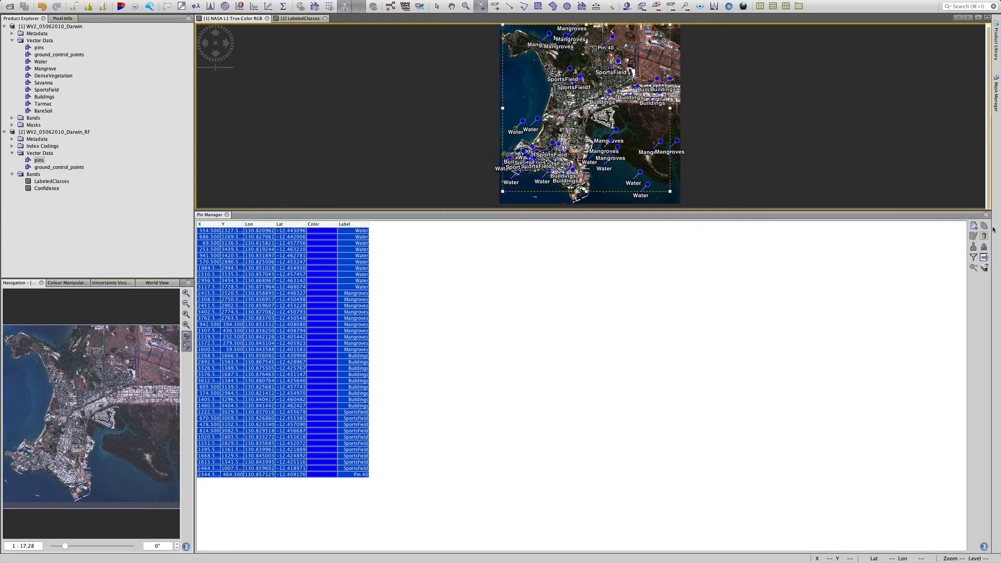
{"action": "left_click", "coordinate": [983, 267]}
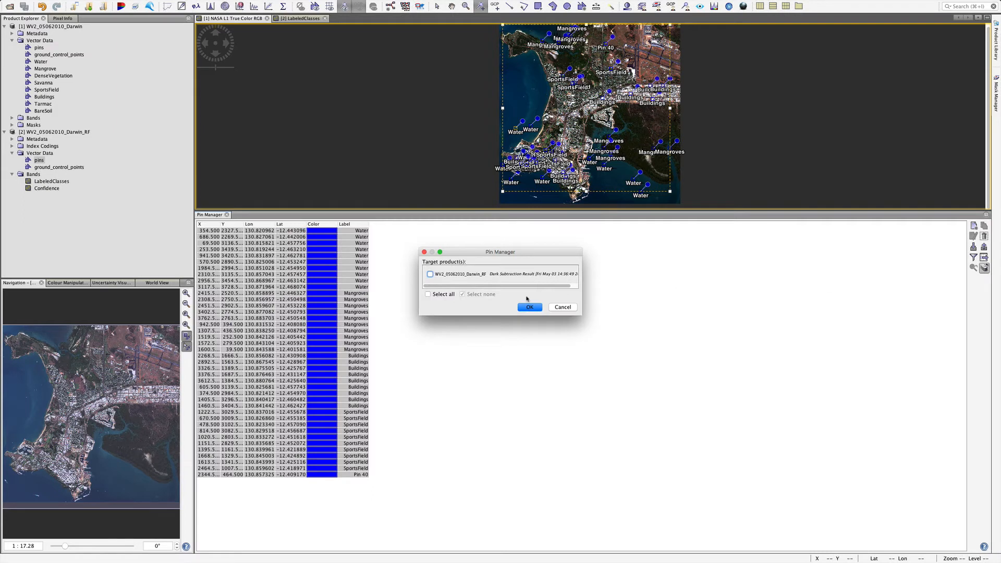
{"action": "left_click", "coordinate": [429, 274]}
{"action": "left_click", "coordinate": [526, 308]}
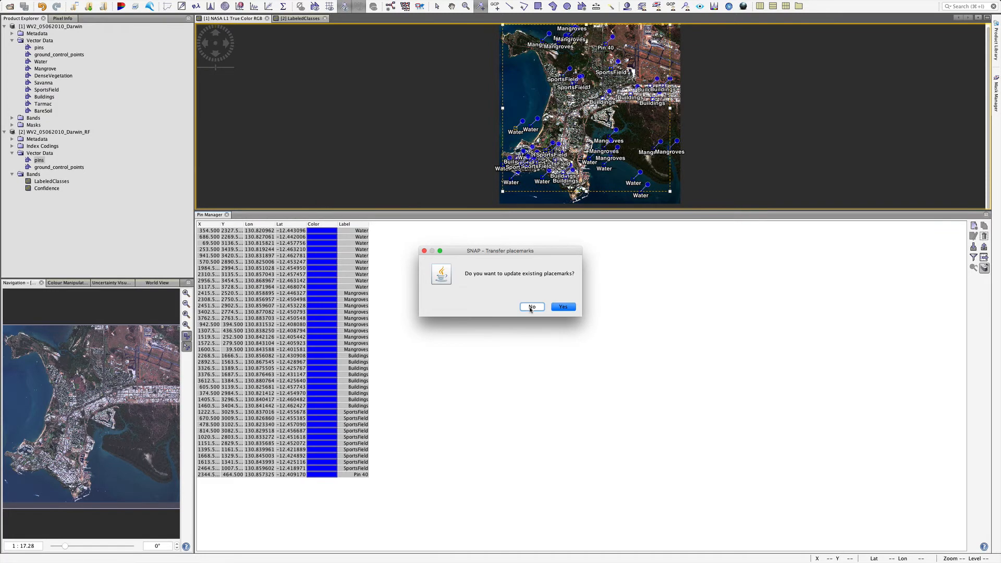
{"action": "left_click", "coordinate": [565, 308]}
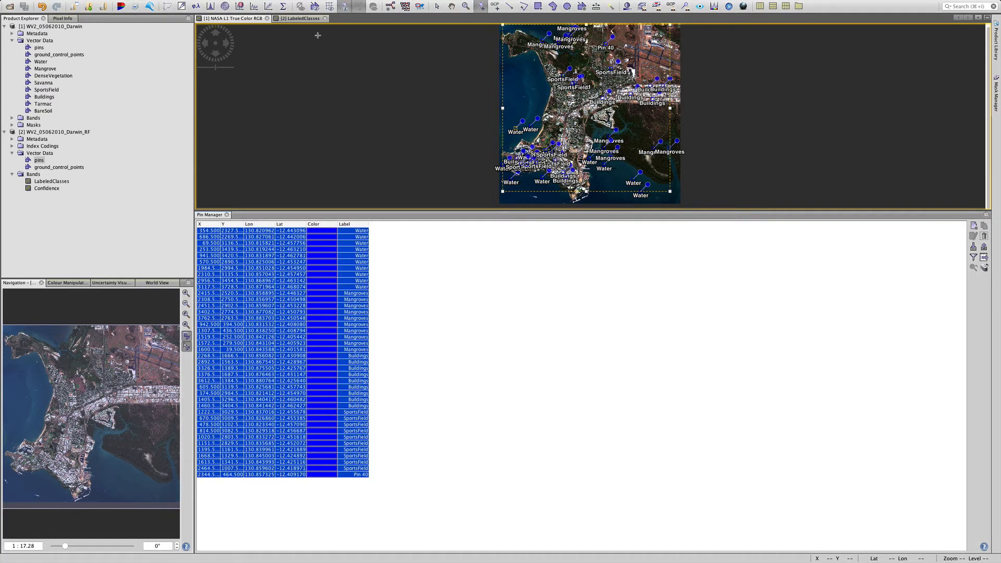
{"action": "left_click", "coordinate": [311, 19]}
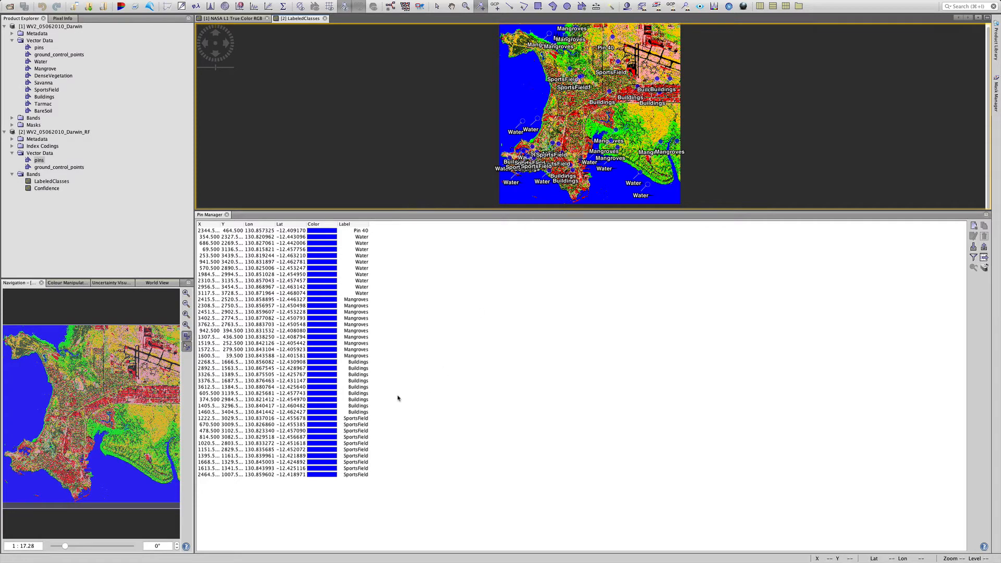
- Relabel Pin 40 of the classified product as SportsField and sort the pin table by label
{"action": "left_click", "coordinate": [359, 231]}
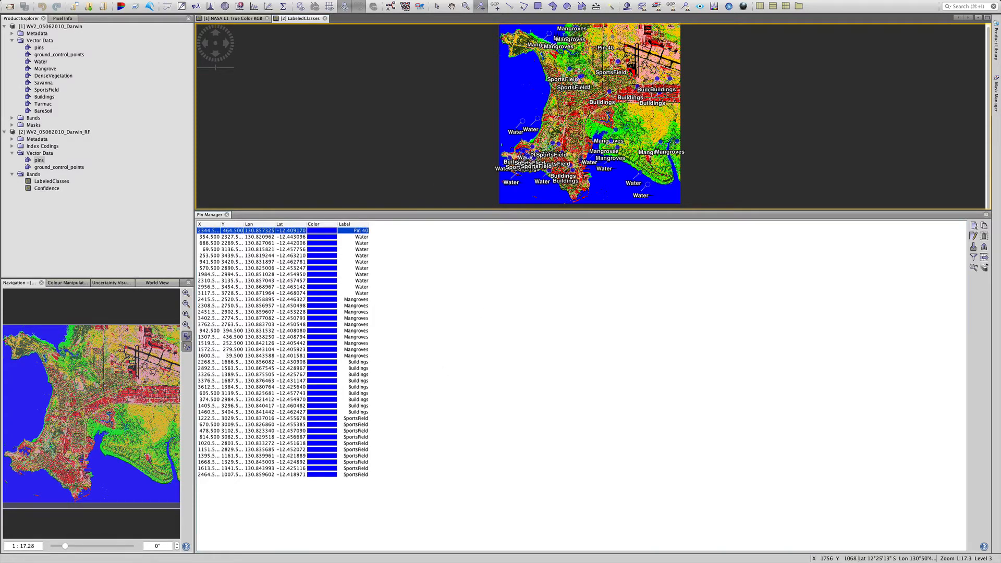
{"action": "double_click", "coordinate": [362, 231]}
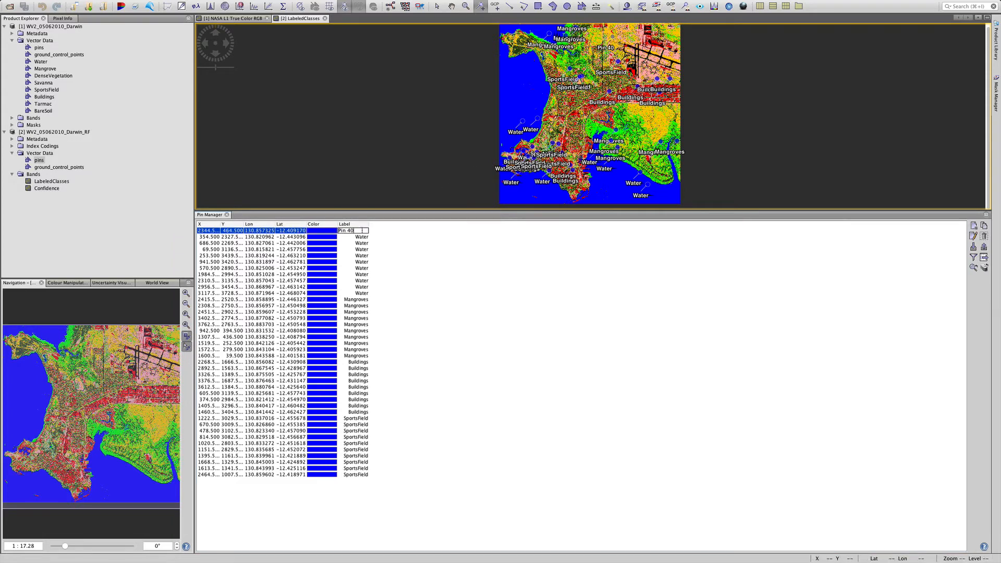
{"action": "left_click_drag", "start_coordinate": [362, 230], "coordinate": [316, 232]}
{"action": "type", "text": "SportsField"}
{"action": "key", "text": "Return"}
{"action": "left_click", "coordinate": [358, 225]}
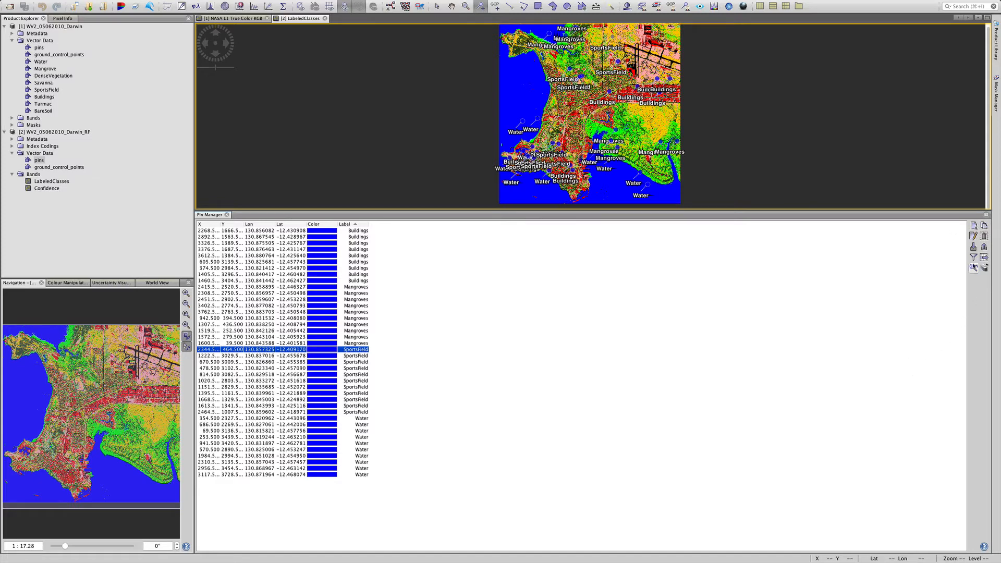
- Add the LabeledClasses band values as a column in the pin table
{"action": "left_click", "coordinate": [973, 258]}
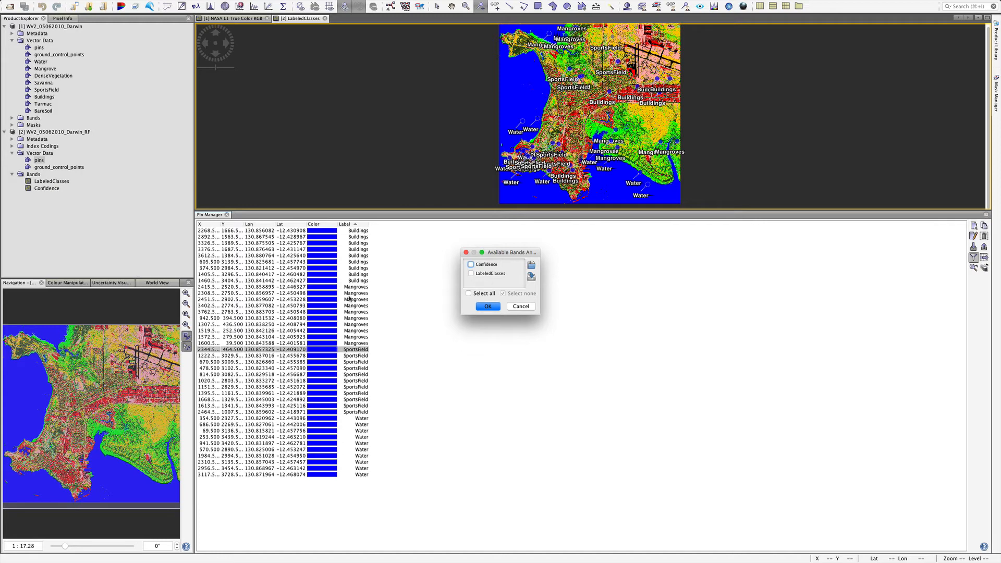
{"action": "left_click", "coordinate": [472, 273]}
{"action": "left_click", "coordinate": [487, 306]}
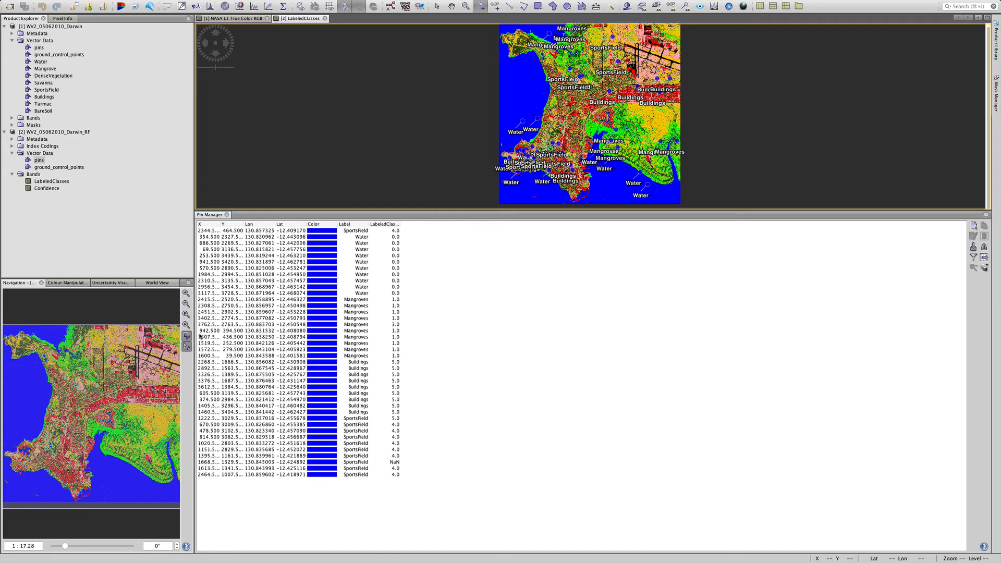
- Show the class legend, sort the pins by label, and compare the Water and Buildings pins' class values with it
{"action": "left_click", "coordinate": [66, 283]}
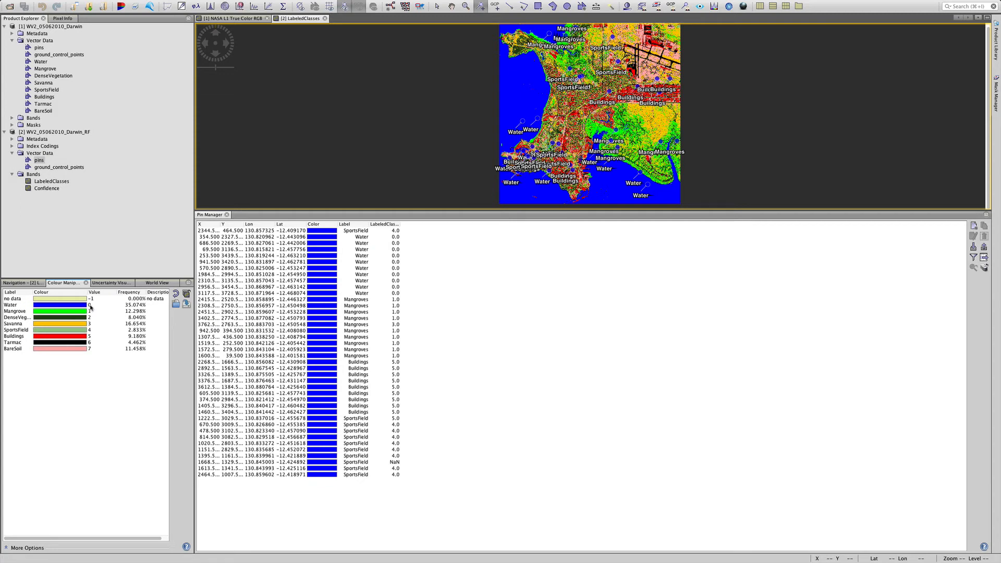
{"action": "left_click", "coordinate": [362, 224]}
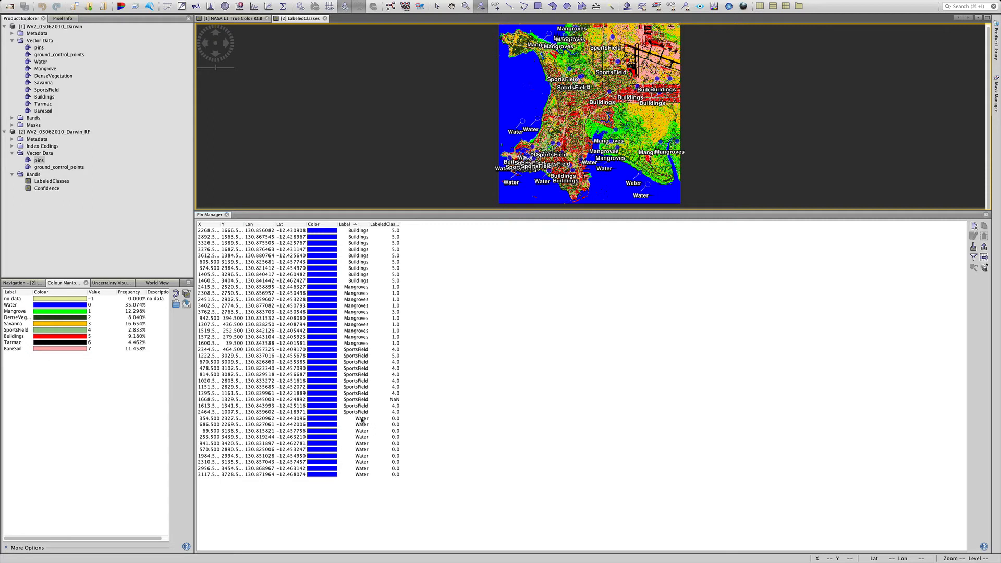
{"action": "left_click_drag", "start_coordinate": [353, 420], "coordinate": [365, 476]}
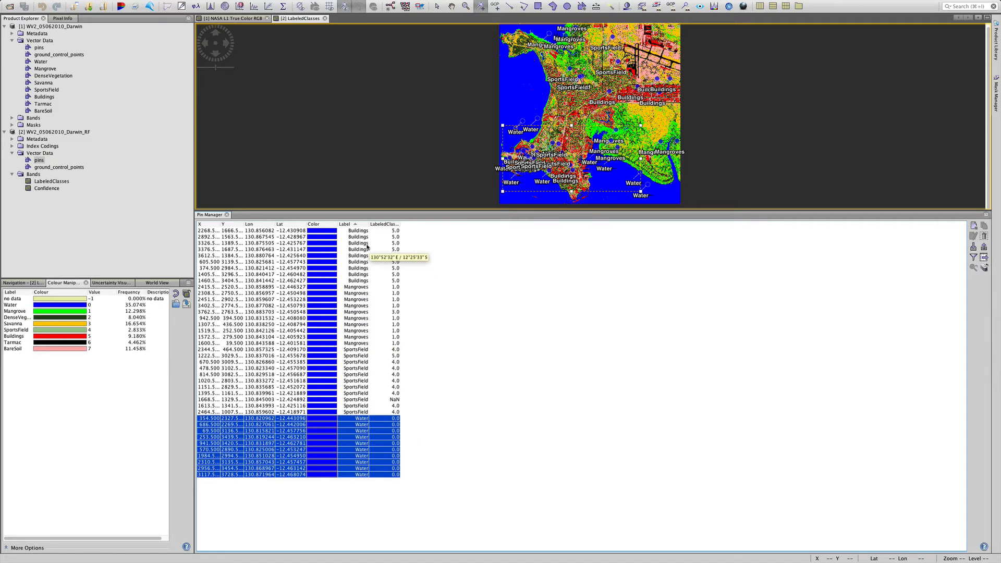
{"action": "left_click", "coordinate": [334, 230]}
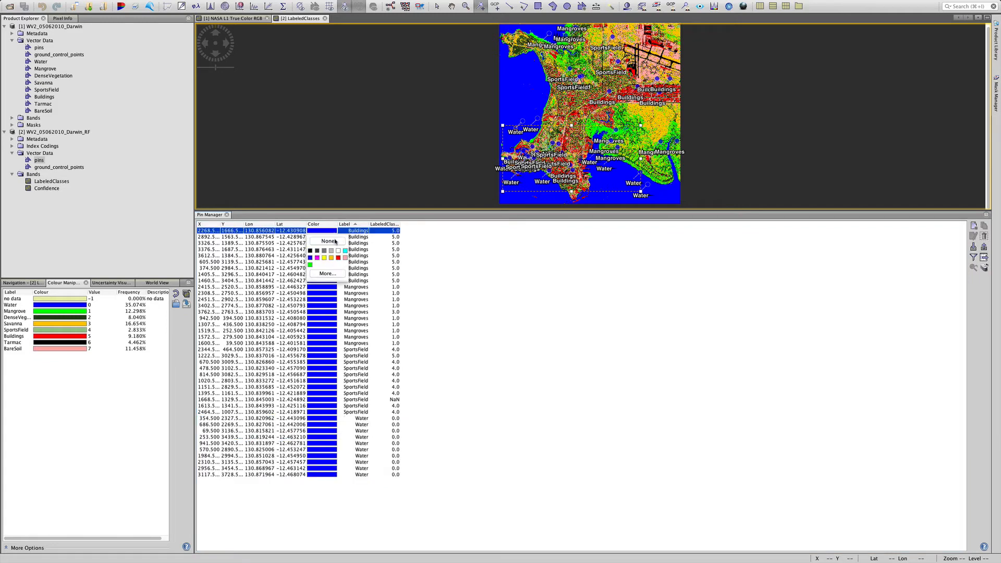
{"action": "left_click", "coordinate": [330, 231]}
{"action": "left_click_drag", "start_coordinate": [362, 234], "coordinate": [362, 281]}
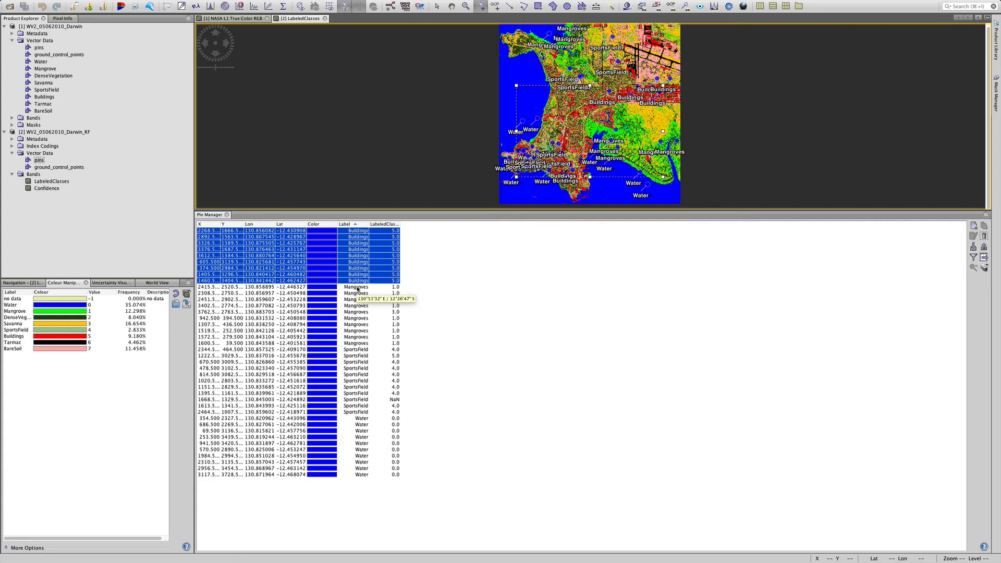
- Compare the LabeledClasses values of the Mangroves and SportsField pins with the class legend to find misclassified ones
{"action": "left_click_drag", "start_coordinate": [357, 287], "coordinate": [357, 343]}
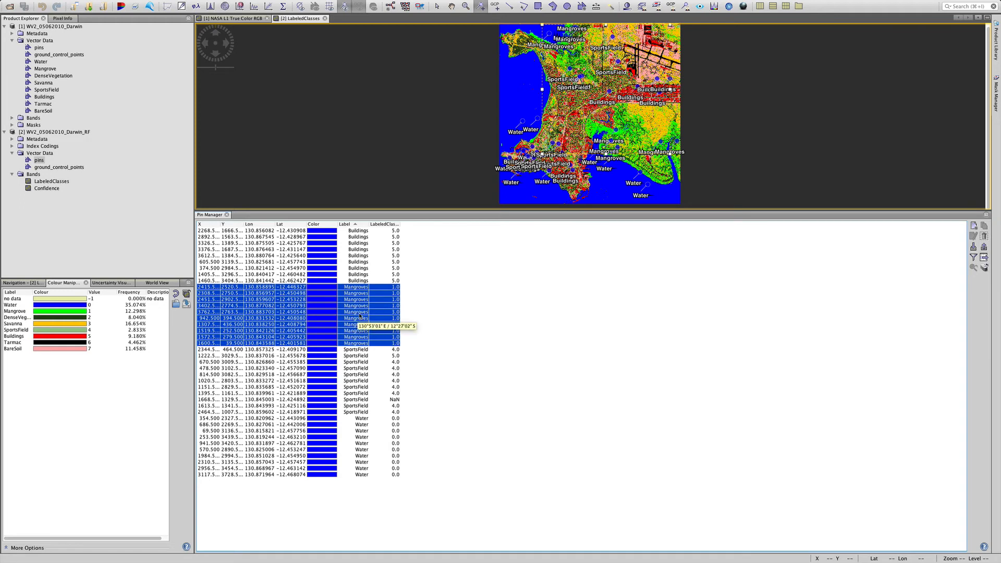
{"action": "left_click", "coordinate": [385, 313]}
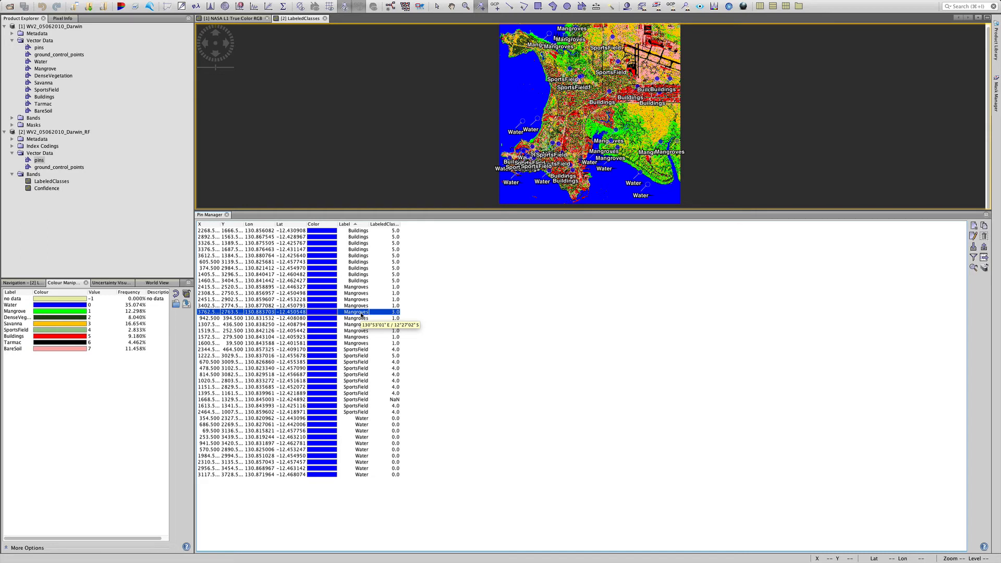
{"action": "left_click_drag", "start_coordinate": [356, 287], "coordinate": [354, 345]}
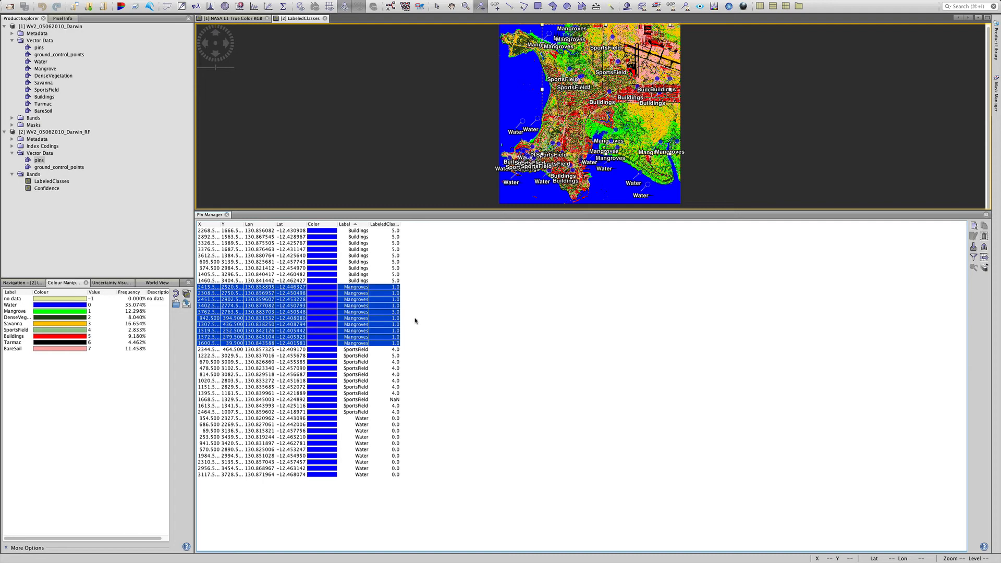
{"action": "left_click_drag", "start_coordinate": [362, 349], "coordinate": [369, 412]}
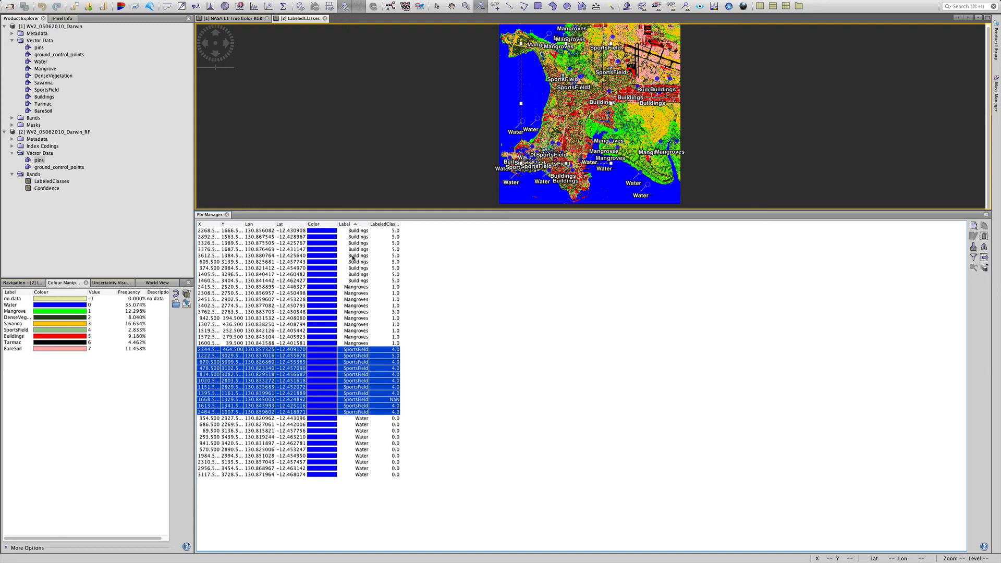
{"action": "left_click", "coordinate": [360, 231]}
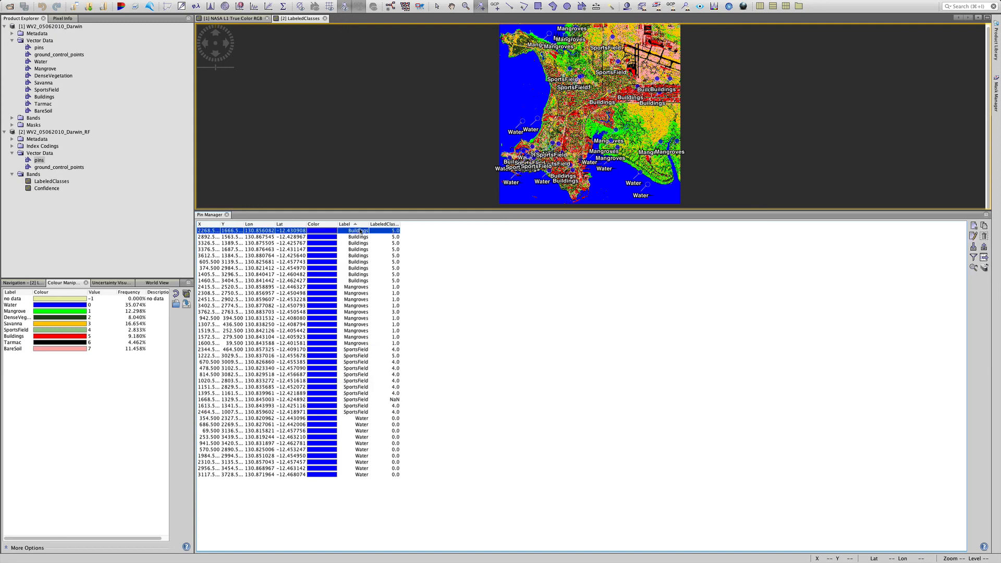